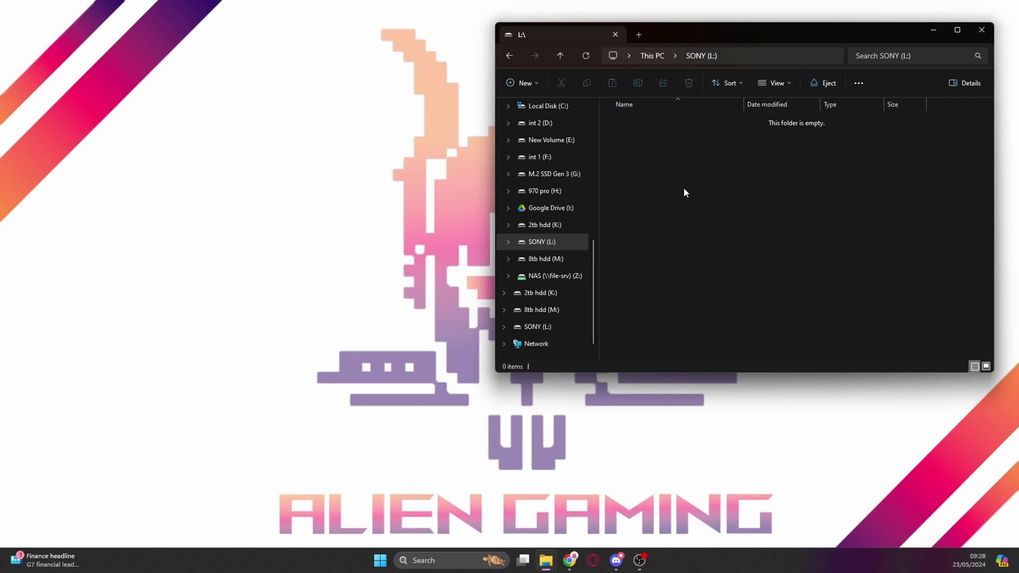
Check the SONY (L:) drive's properties to confirm it is formatted exFAT
{"action": "right_click", "coordinate": [551, 250]}
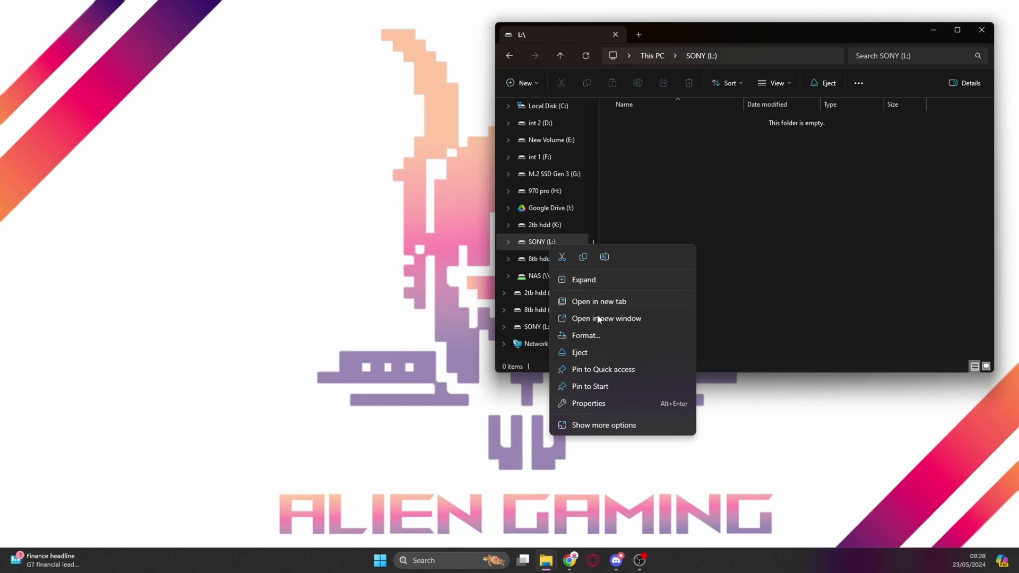
{"action": "left_click", "coordinate": [595, 406]}
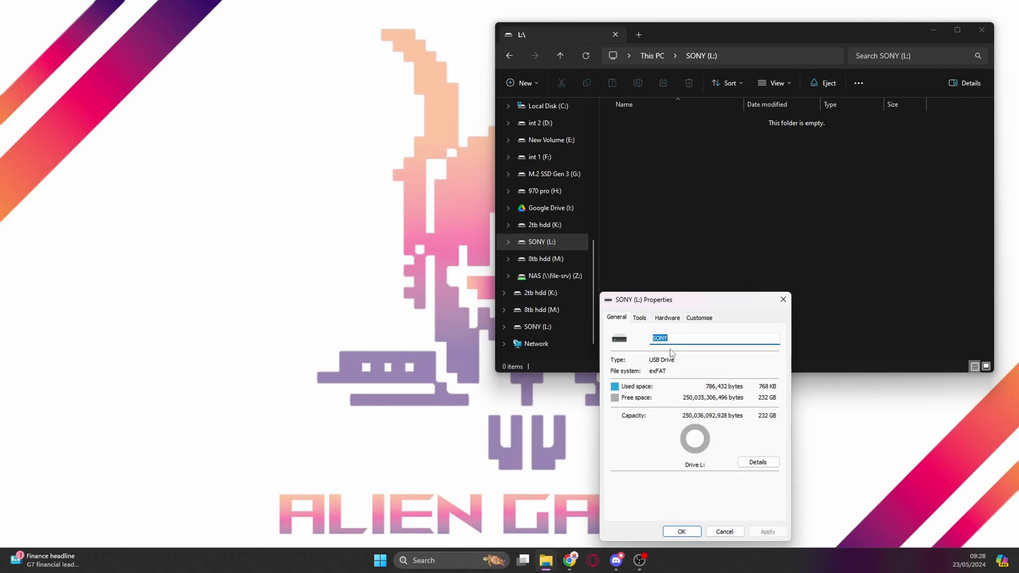
{"action": "left_click", "coordinate": [783, 300]}
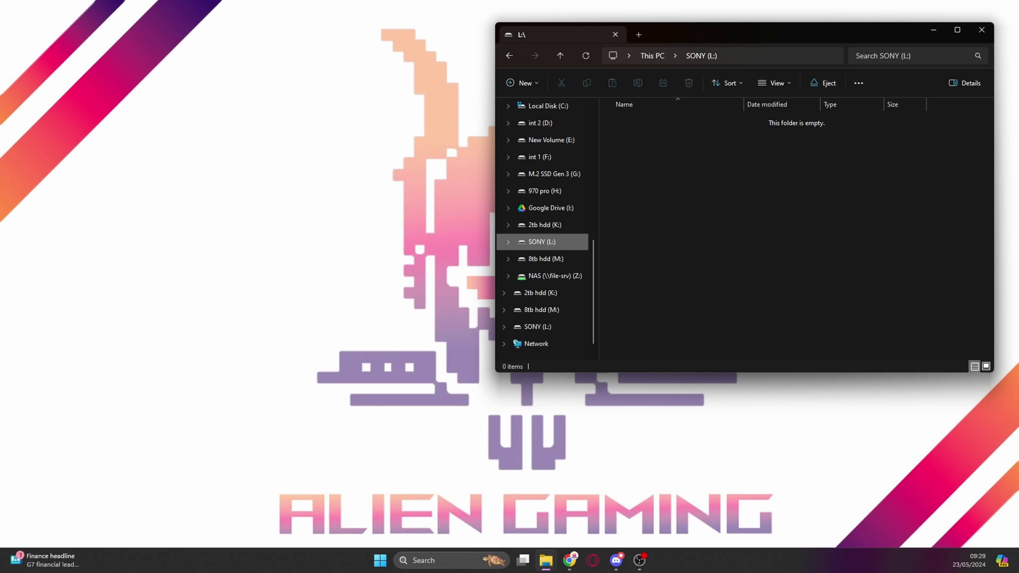
Copy Store-R2.pkg from the PS4 11.00 JB folder onto the SONY (L:) drive
{"action": "key", "text": "alt+Tab"}
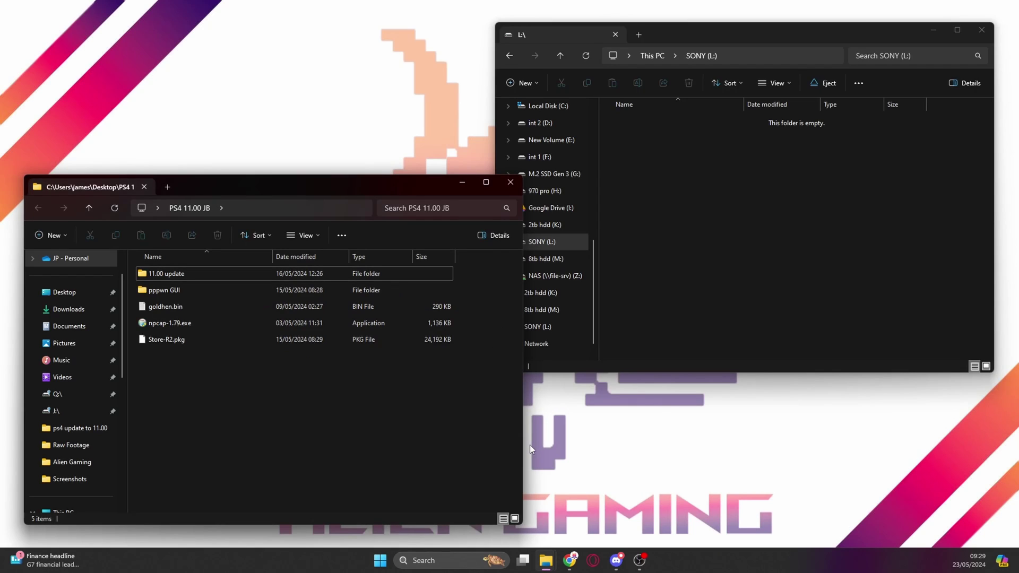
{"action": "left_click_drag", "start_coordinate": [332, 186], "coordinate": [329, 157]}
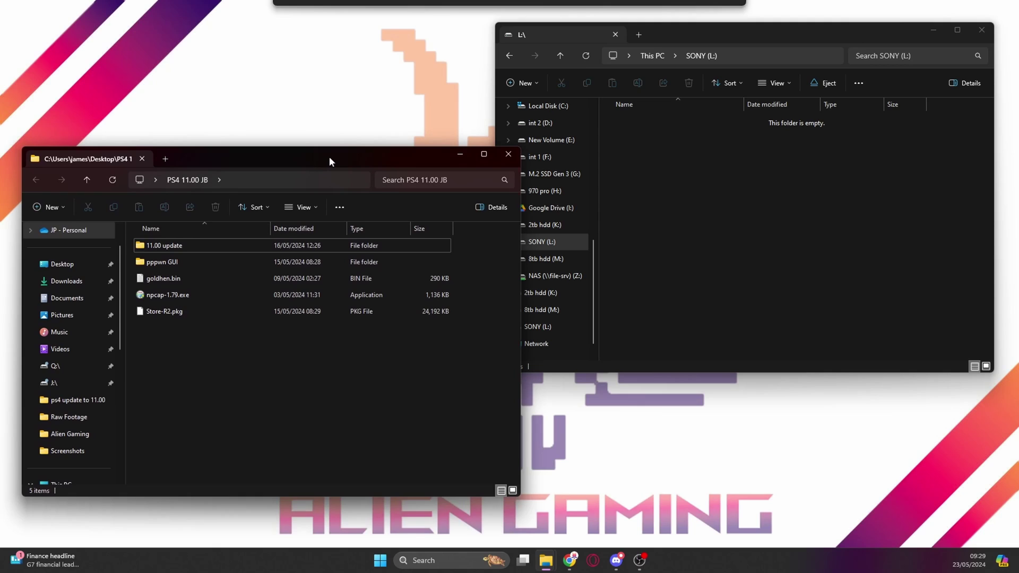
{"action": "left_click_drag", "start_coordinate": [761, 34], "coordinate": [770, 44]}
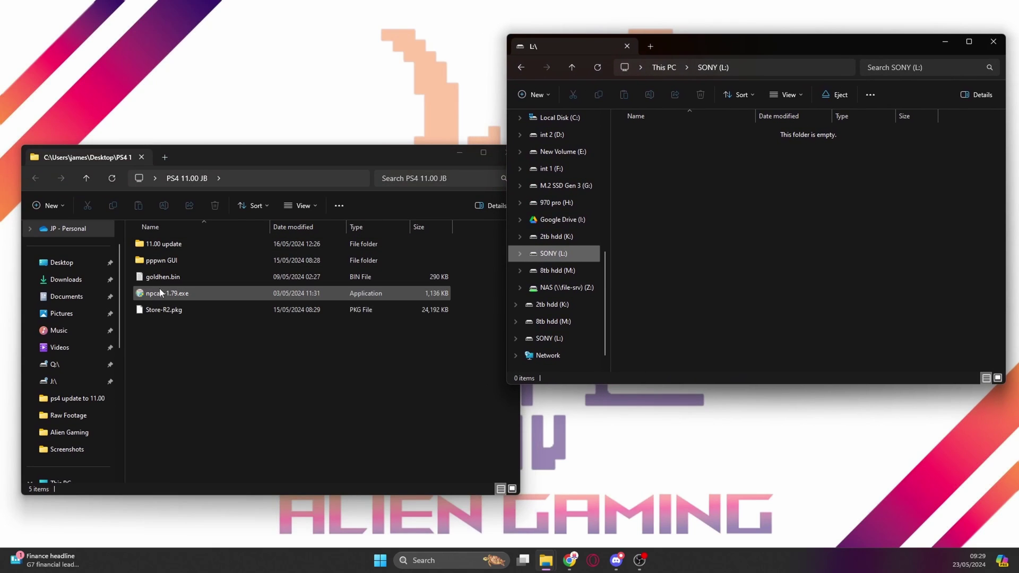
{"action": "left_click", "coordinate": [166, 312]}
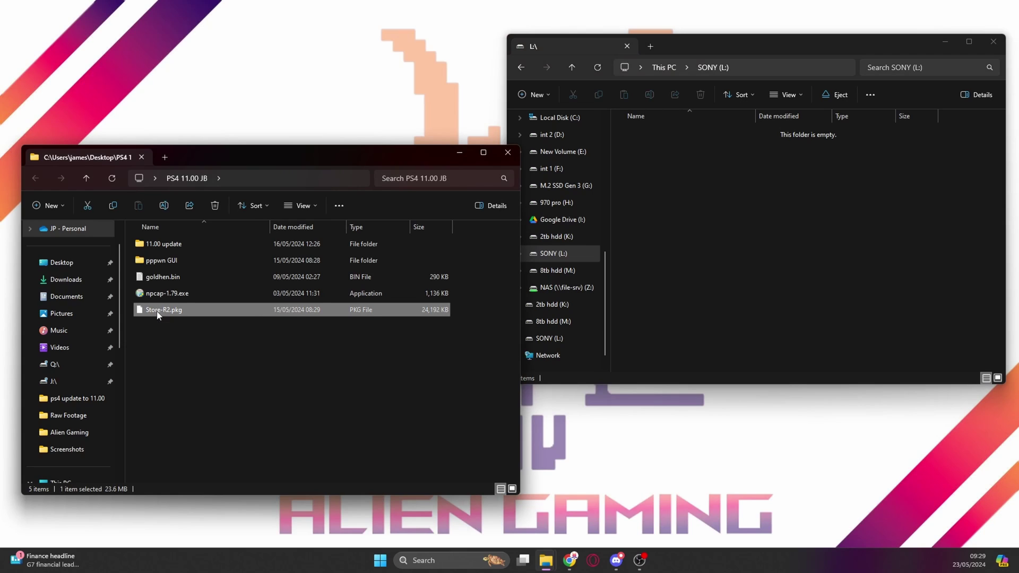
{"action": "left_click_drag", "start_coordinate": [157, 316], "coordinate": [721, 206]}
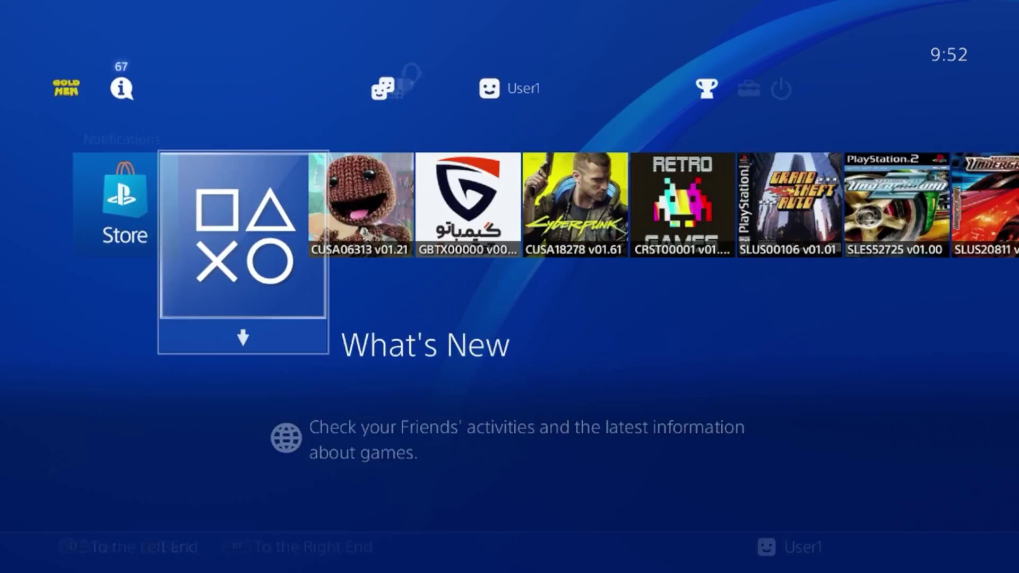
Install Store-R2.pkg through GoldHEN's Debug Settings Package Installer
{"action": "key", "text": "Up"}
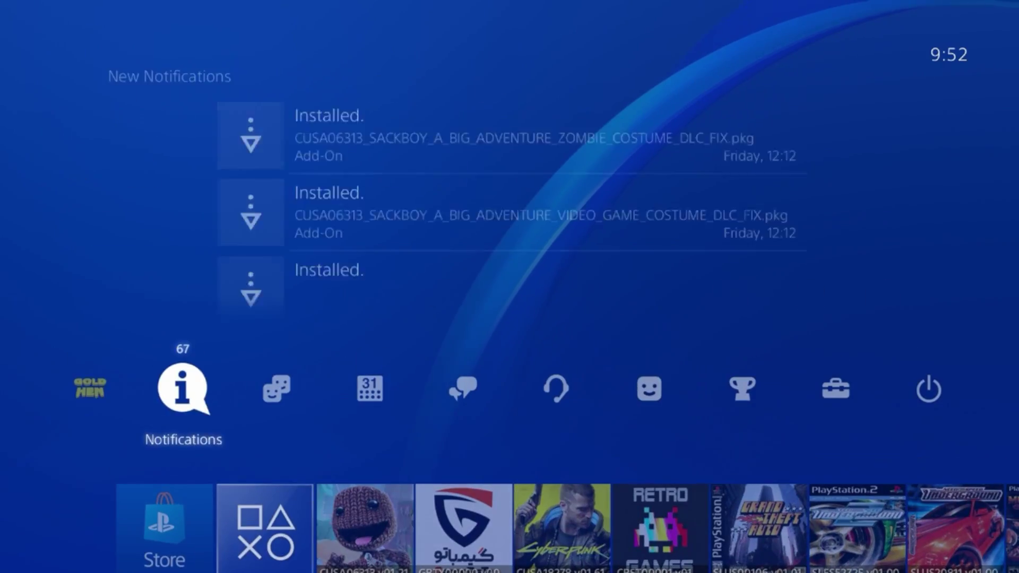
{"action": "key", "text": "Left"}
{"action": "key", "text": "Return"}
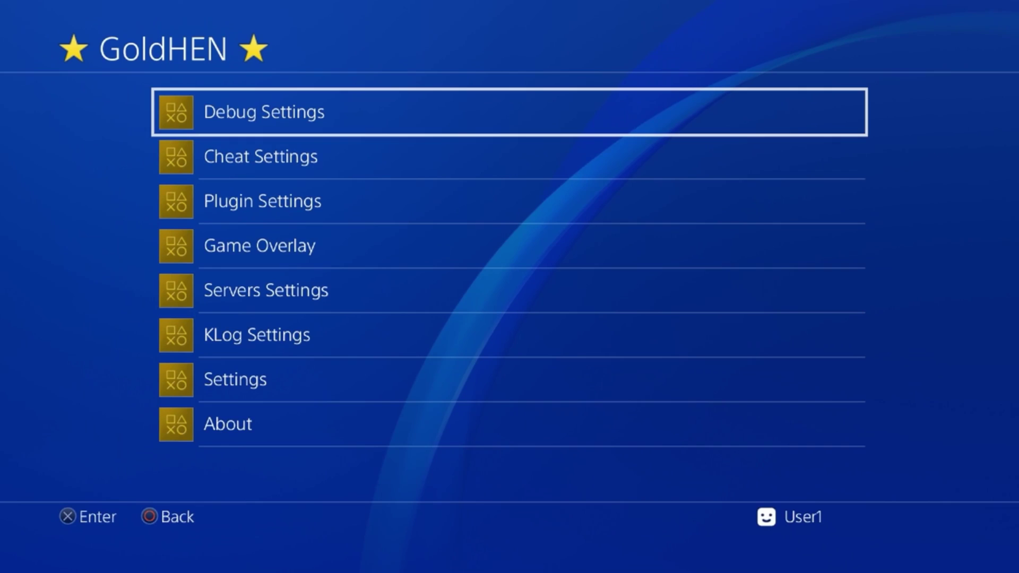
{"action": "key", "text": "Return"}
{"action": "key", "text": "Return"}
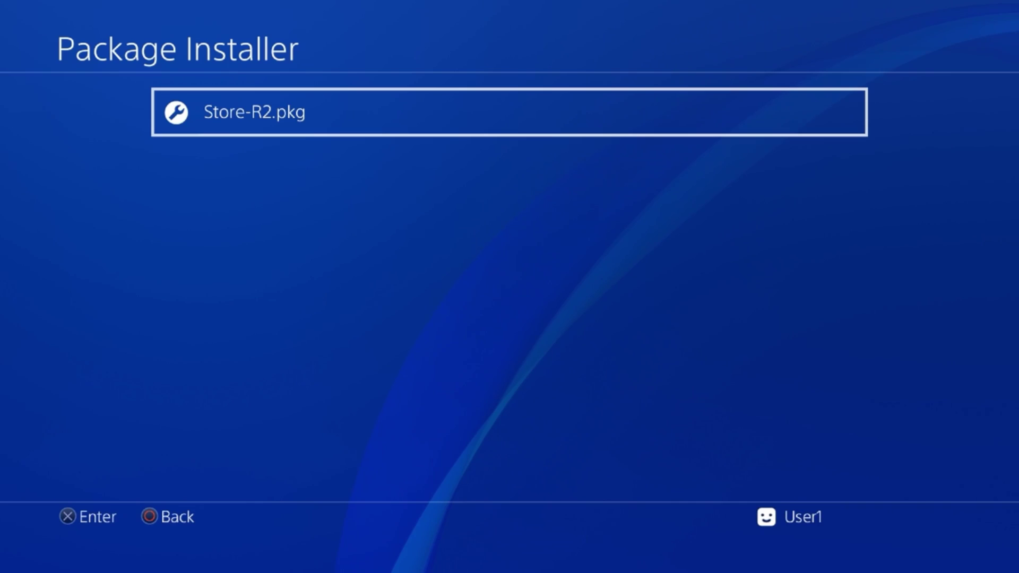
{"action": "key", "text": "Return"}
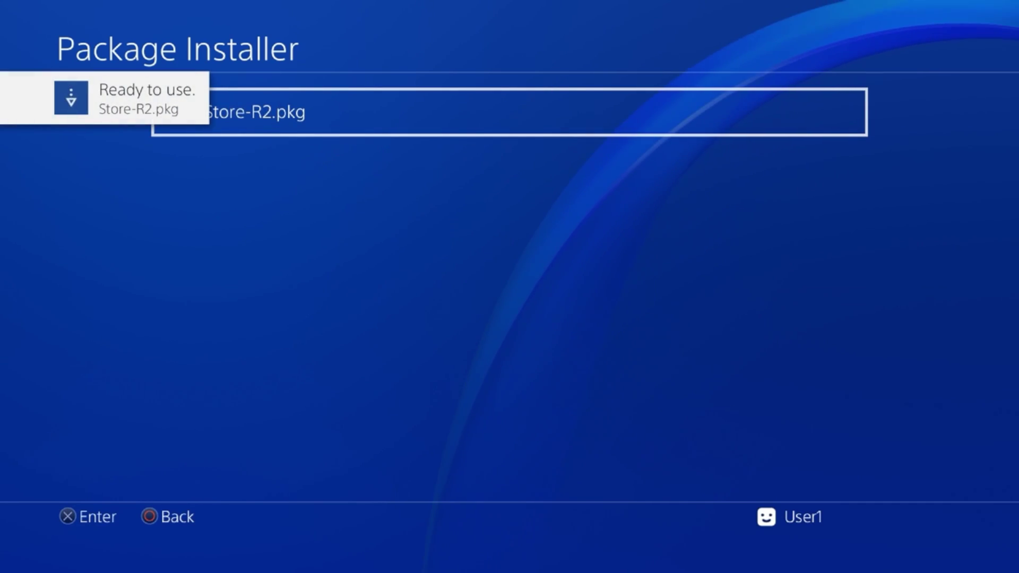
Return to the PS4 home screen and highlight the new Homebrew Store tile
{"action": "key", "text": "Escape"}
{"action": "key", "text": "Escape"}
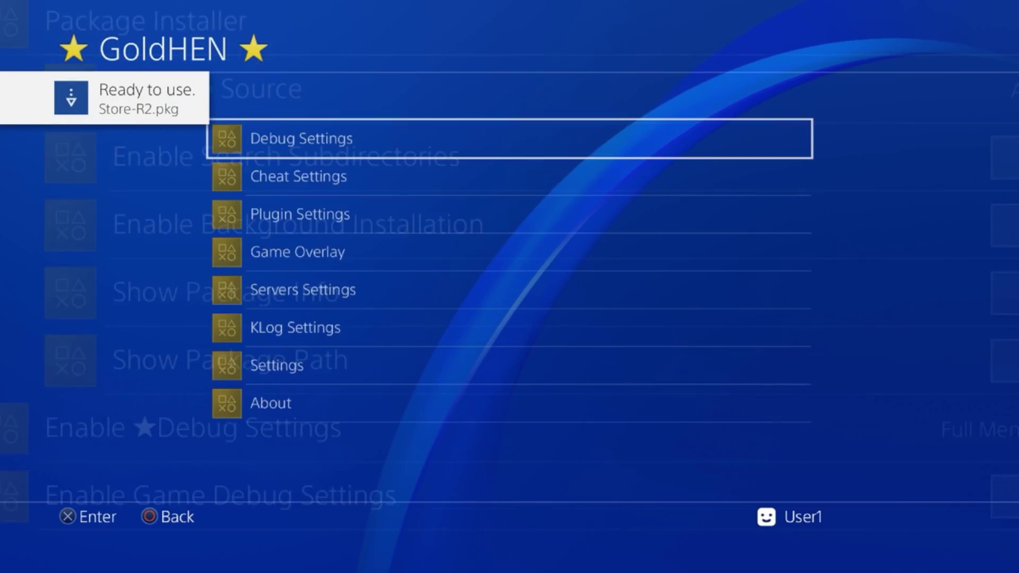
{"action": "key", "text": "Escape"}
{"action": "key", "text": "Down"}
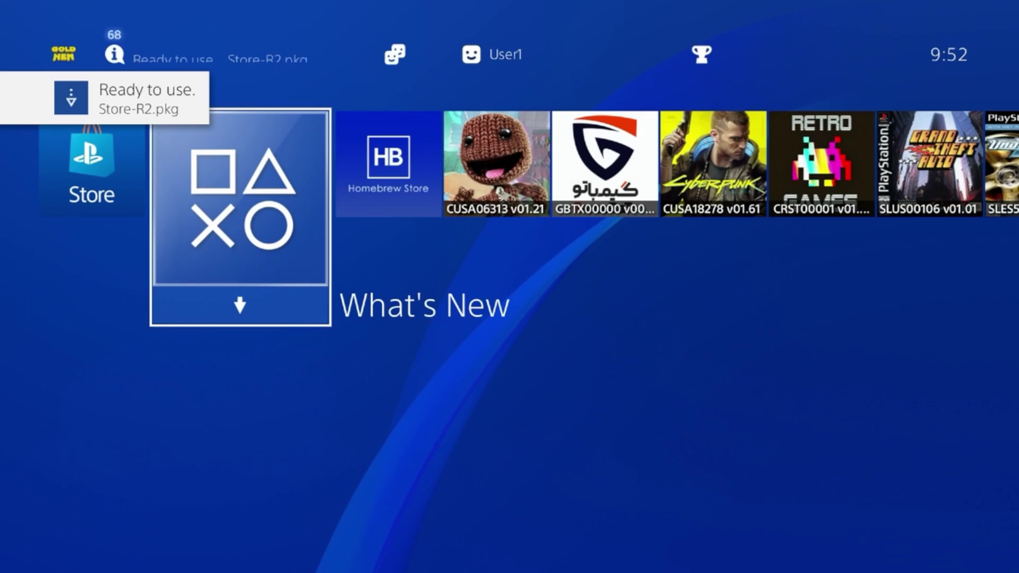
{"action": "key", "text": "Right"}
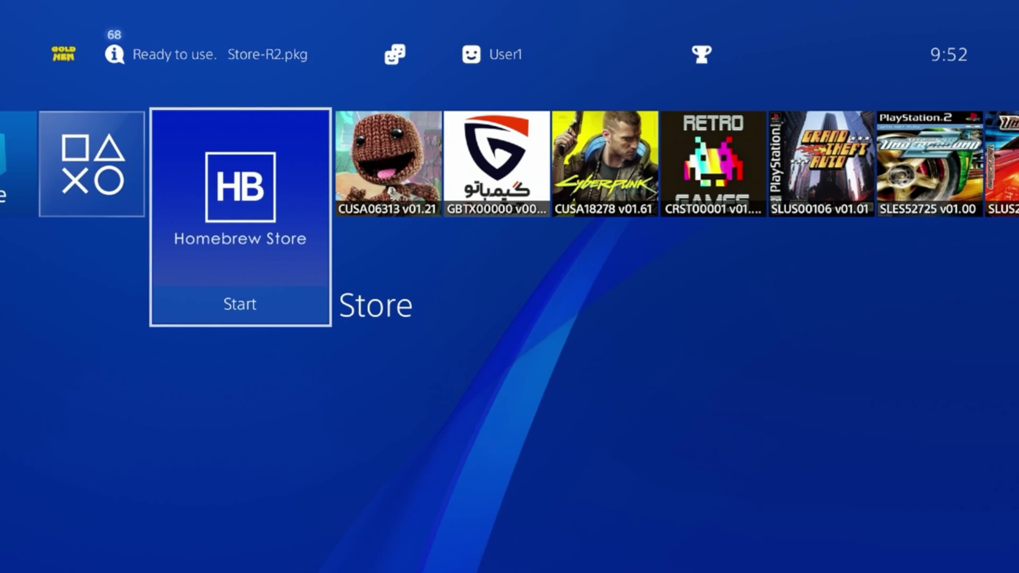
{"action": "key", "text": "Up"}
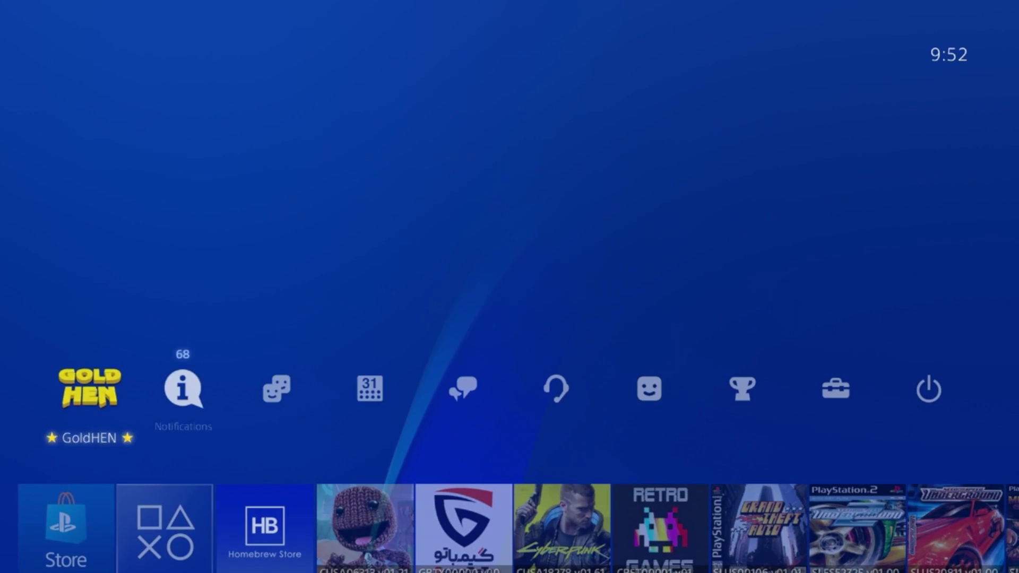
{"action": "key", "text": "Right"}
{"action": "key", "text": "Right"}
{"action": "key", "text": "Right"}
{"action": "key", "text": "Right"}
{"action": "key", "text": "Right"}
{"action": "key", "text": "Right"}
{"action": "key", "text": "Right"}
{"action": "key", "text": "Right"}
{"action": "key", "text": "Right"}
{"action": "key", "text": "Left"}
{"action": "key", "text": "Return"}
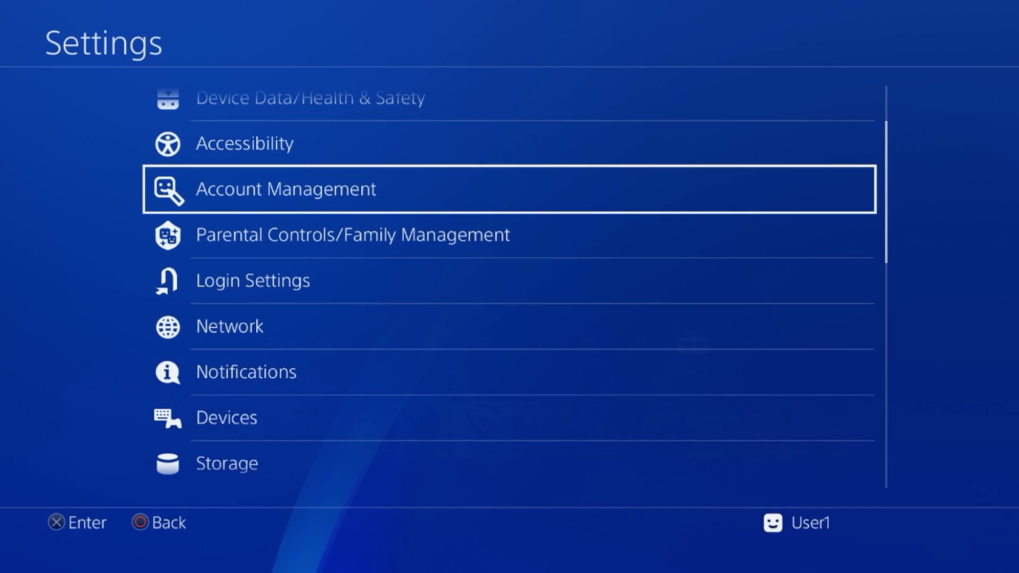
{"action": "key", "text": "Down"}
{"action": "key", "text": "Down"}
{"action": "key", "text": "Down"}
{"action": "key", "text": "Return"}
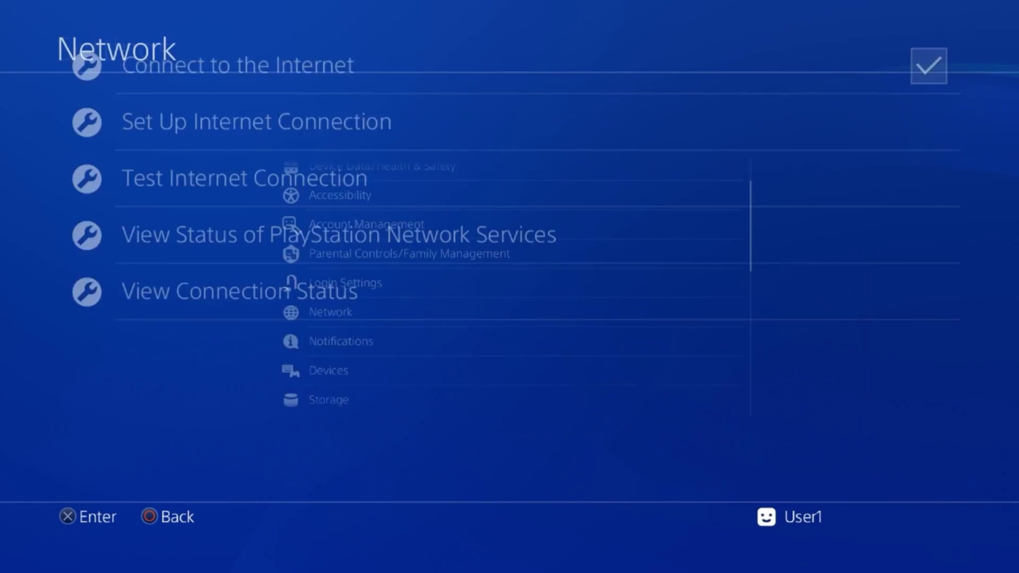
{"action": "key", "text": "Down"}
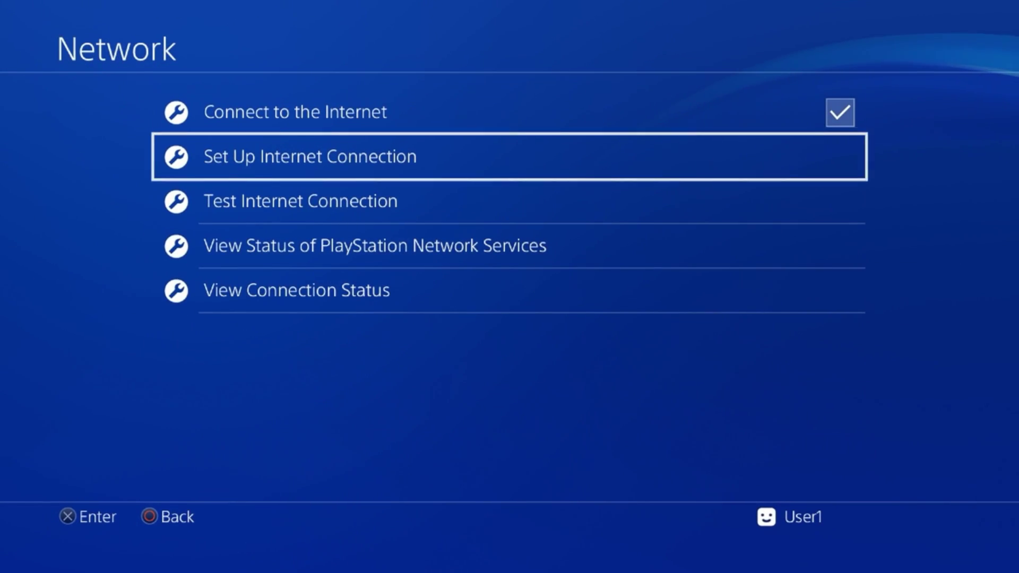
{"action": "key", "text": "Return"}
{"action": "key", "text": "Return"}
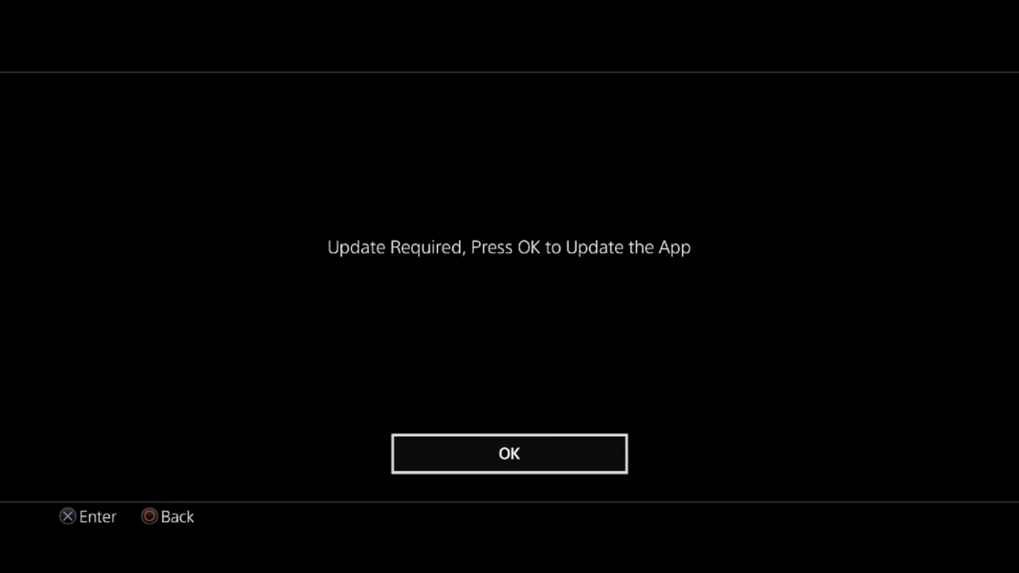
Accept the required Homebrew Store update, then dismiss the donation message once it finishes
{"action": "key", "text": "Return"}
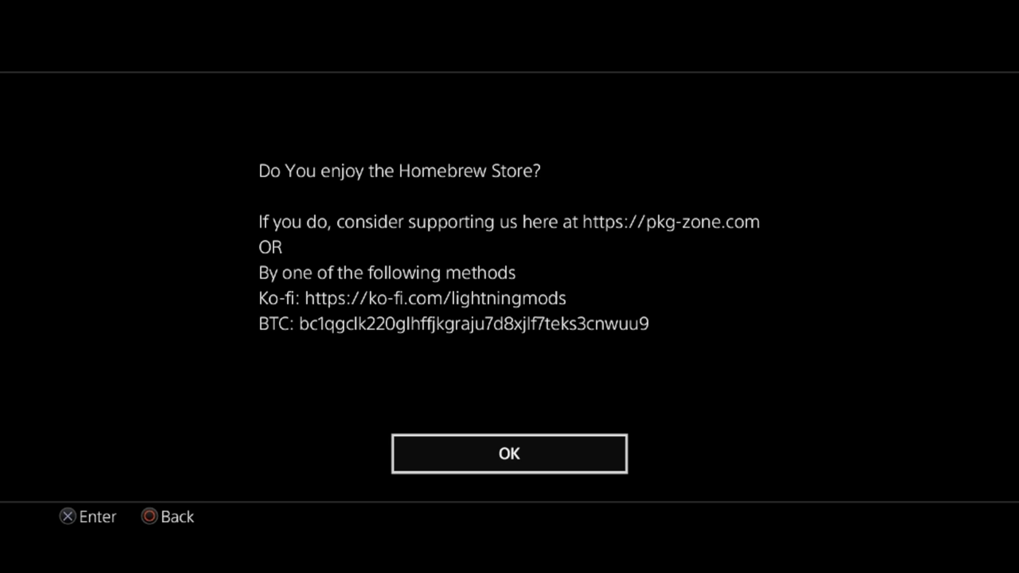
{"action": "key", "text": "Return"}
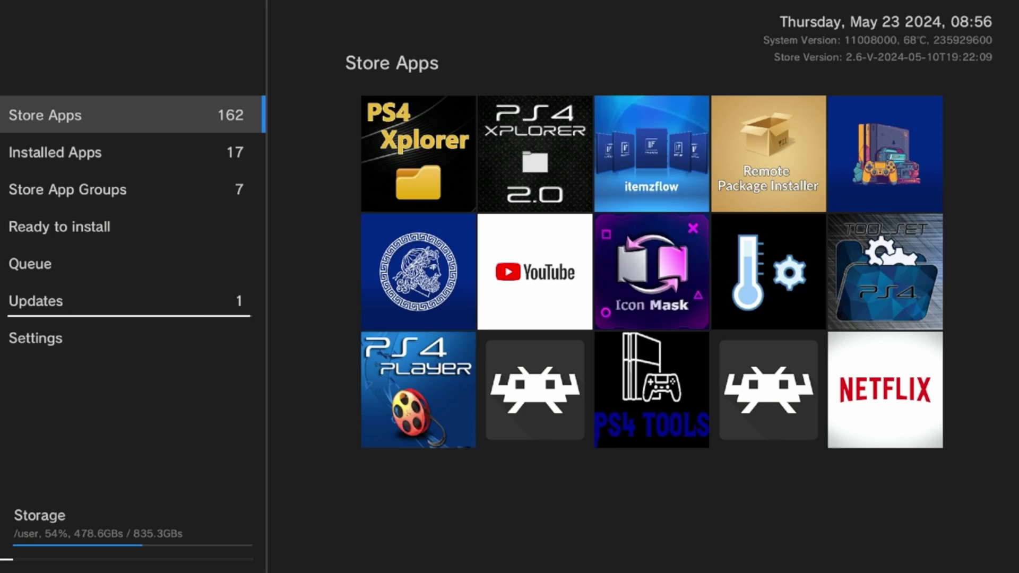
Download and install PS4-Xplorer 2.0 from the store's app grid
{"action": "key", "text": "Right"}
{"action": "key", "text": "Right"}
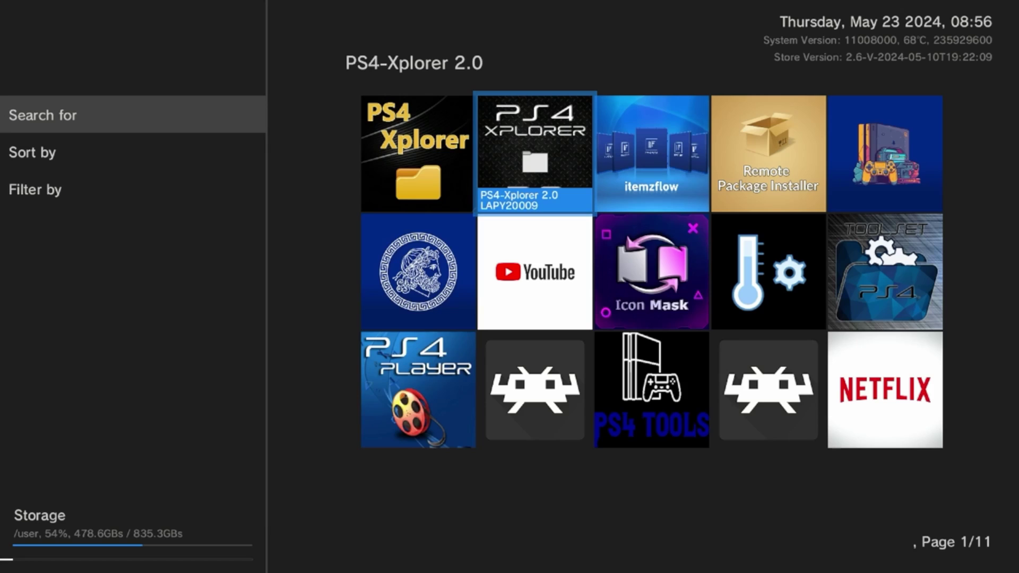
{"action": "key", "text": "Return"}
{"action": "key", "text": "Return"}
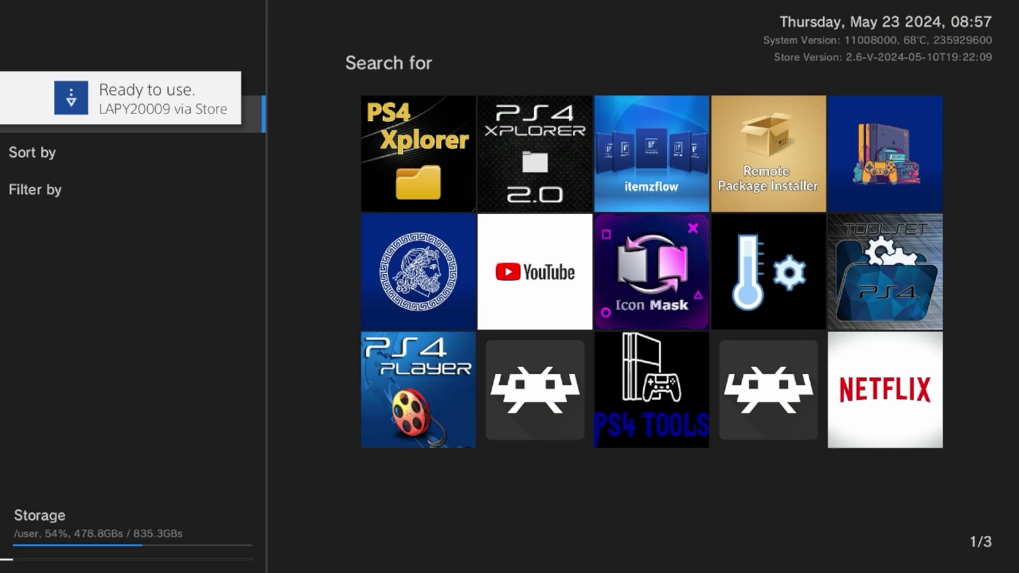
{"action": "key", "text": "Down"}
Back out to the store categories and select the Itemzflow Game Manager tile
{"action": "key", "text": "Up"}
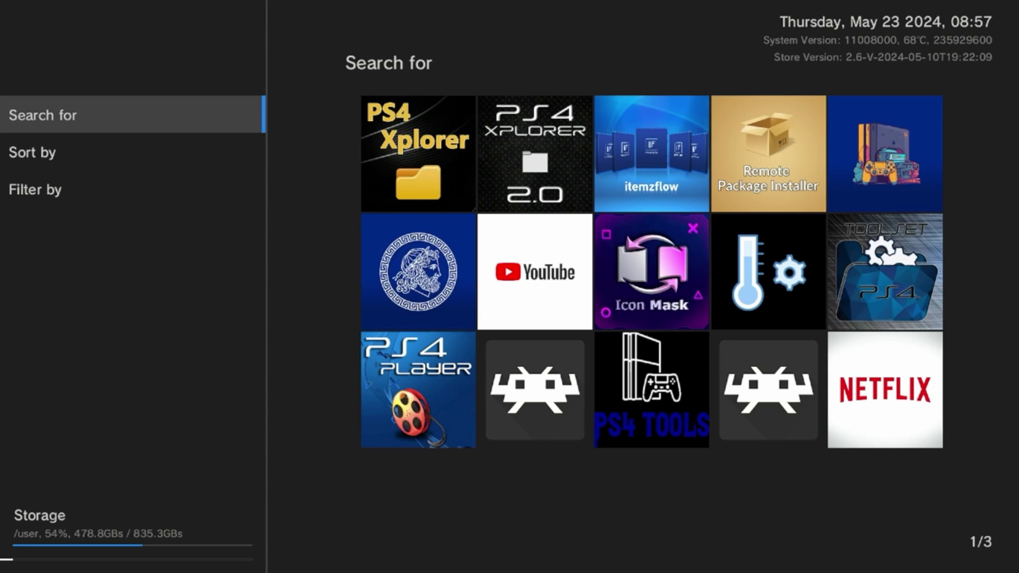
{"action": "key", "text": "Escape"}
{"action": "key", "text": "Right"}
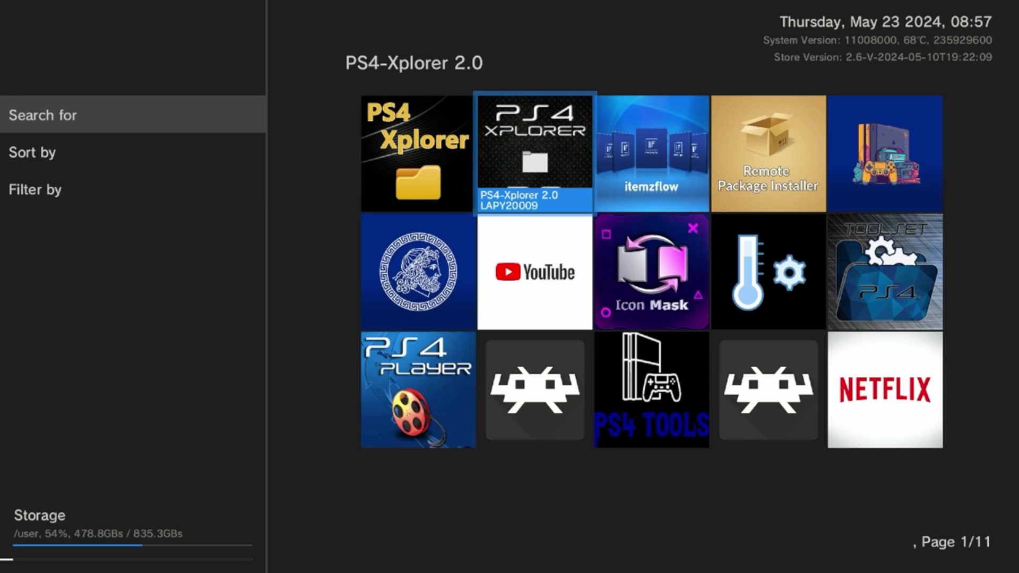
{"action": "key", "text": "Right"}
Download and install Itemzflow Game Manager, then return to the app grid
{"action": "key", "text": "Return"}
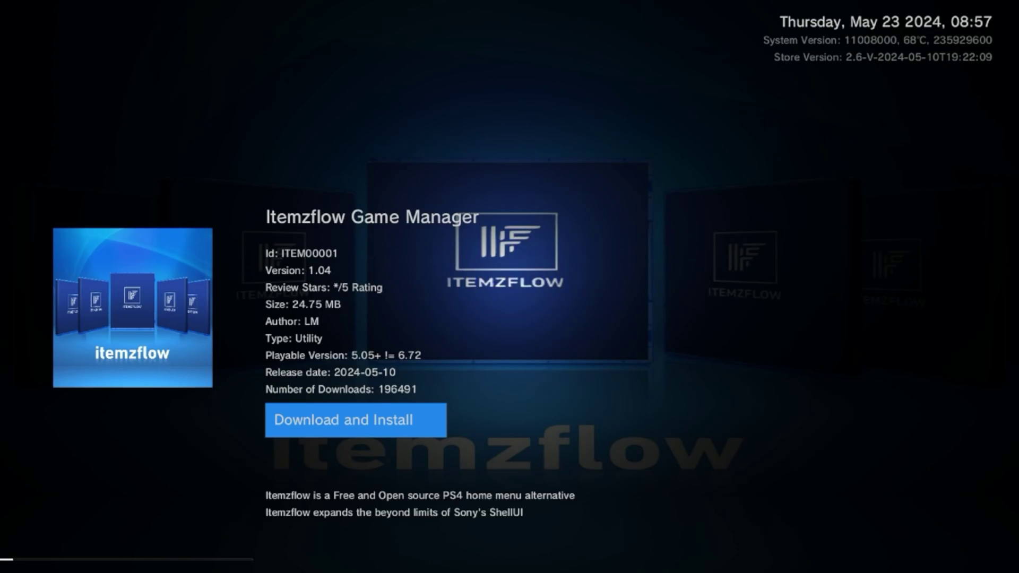
{"action": "key", "text": "Return"}
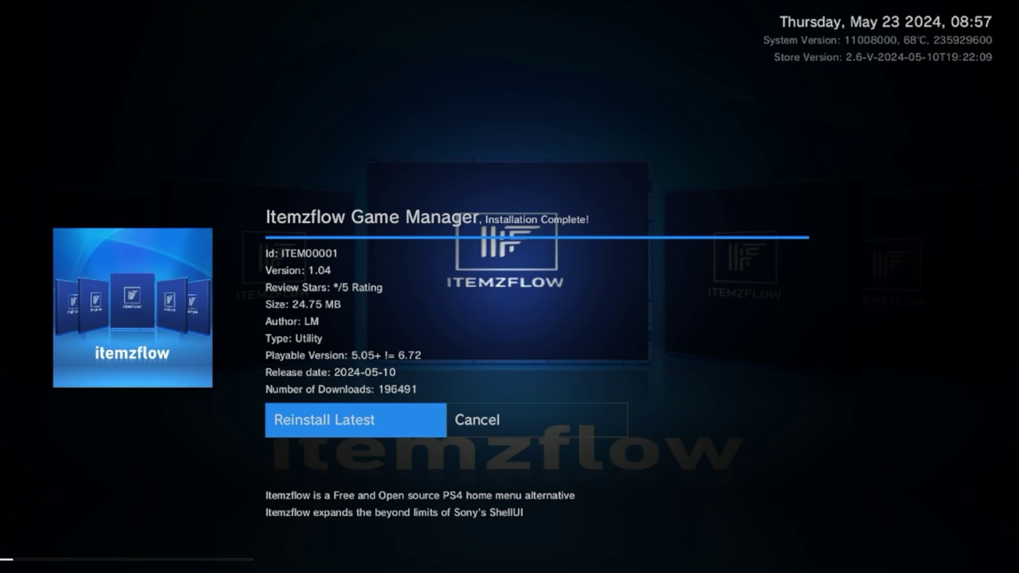
{"action": "key", "text": "Escape"}
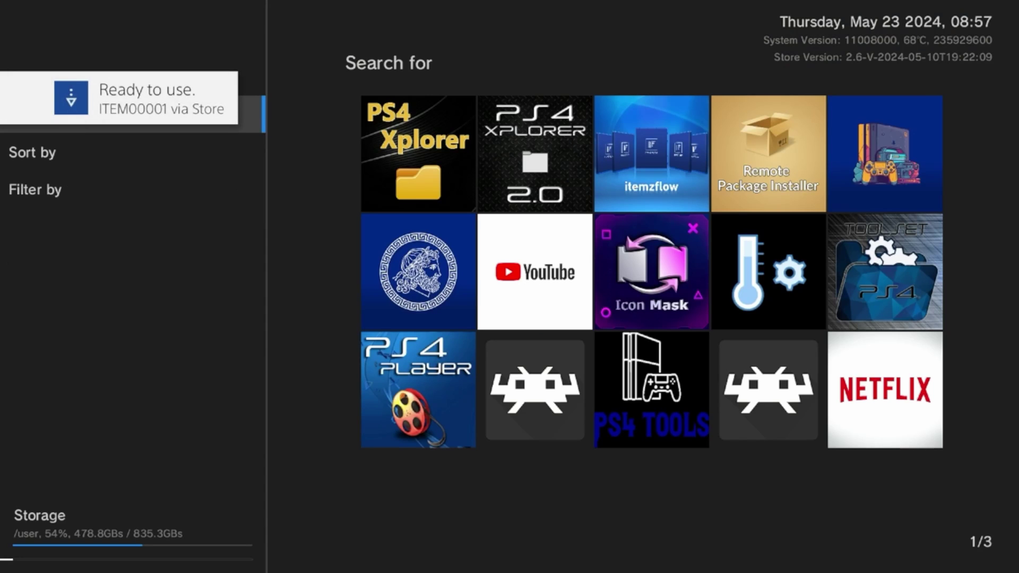
Start downloading and installing PS4 Cheats Manager from the store grid
{"action": "key", "text": "Right"}
{"action": "key", "text": "Right"}
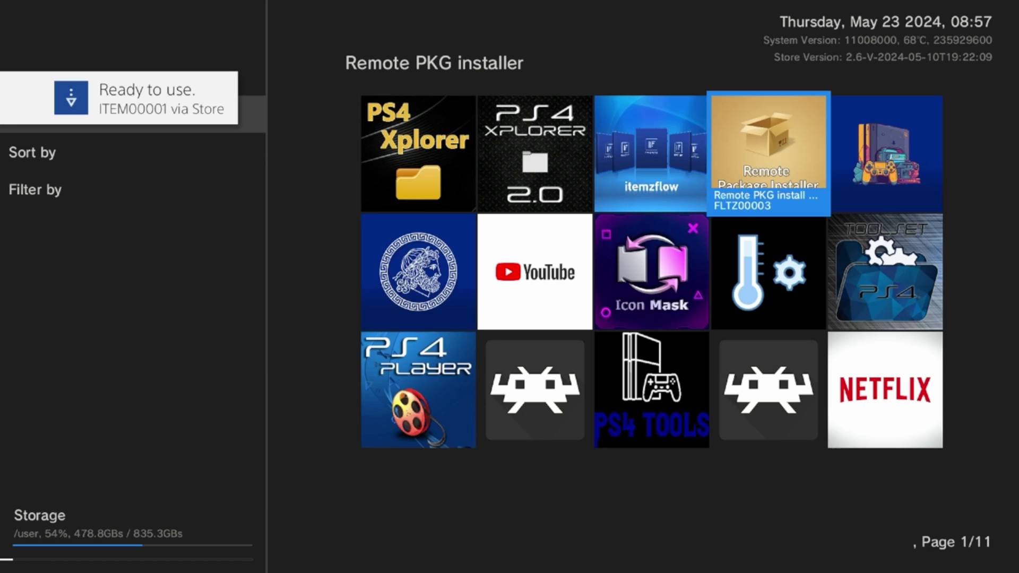
{"action": "key", "text": "Right"}
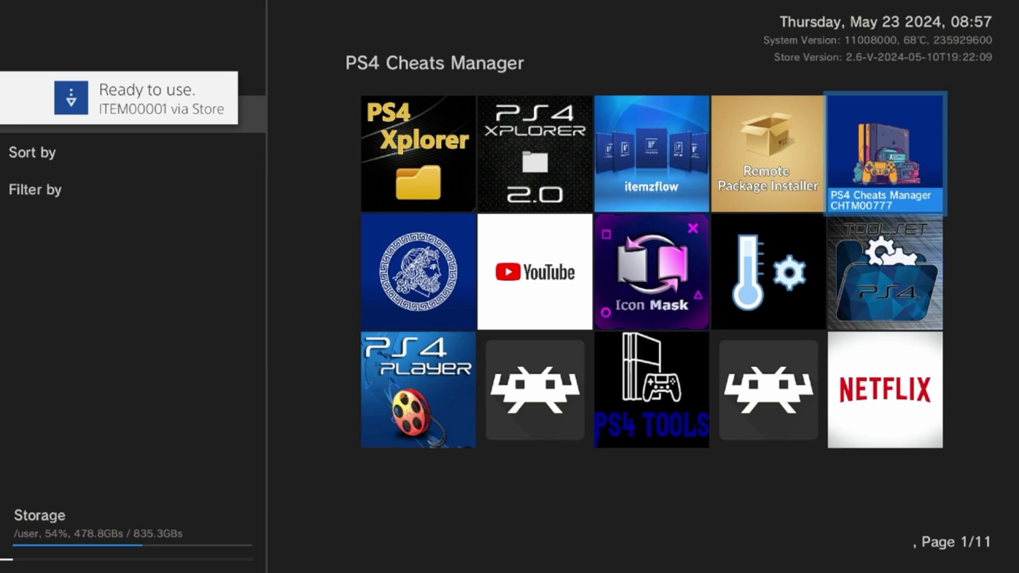
{"action": "key", "text": "Return"}
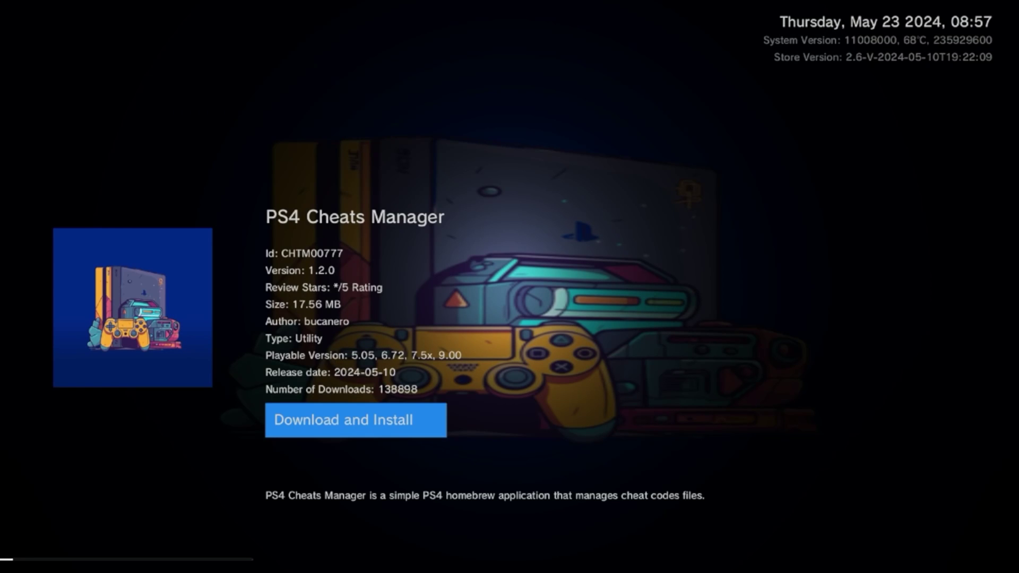
{"action": "key", "text": "Return"}
{"action": "key", "text": "Return"}
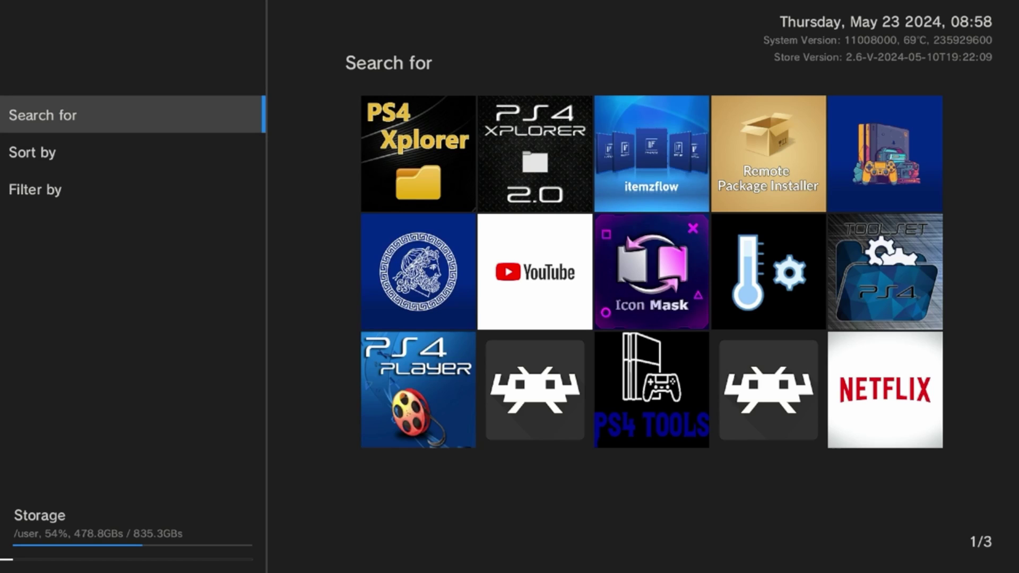
Find RetroArch Core Installer in the grid and start its download and install
{"action": "key", "text": "Right"}
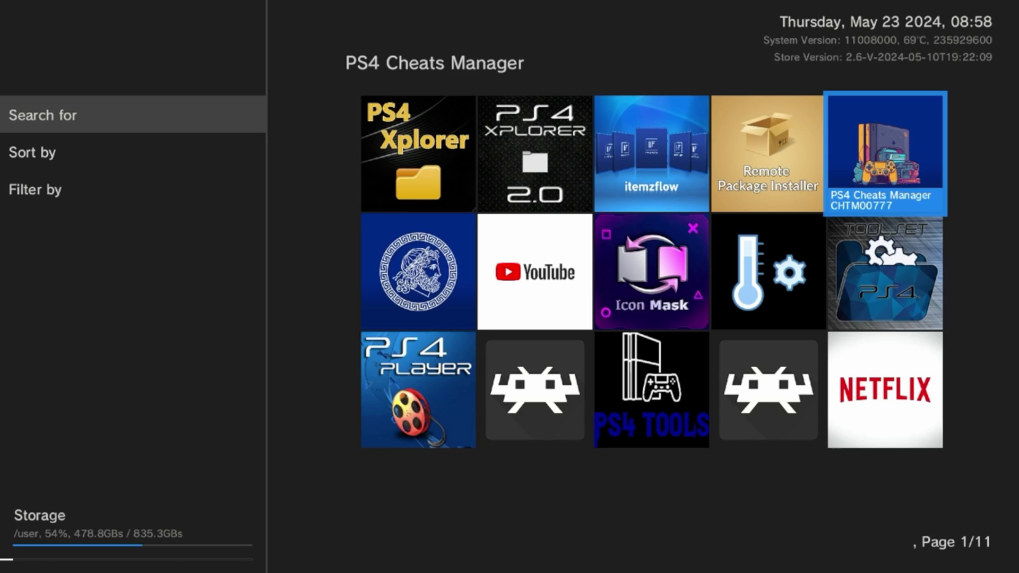
{"action": "key", "text": "Down"}
{"action": "key", "text": "Down"}
{"action": "key", "text": "Left"}
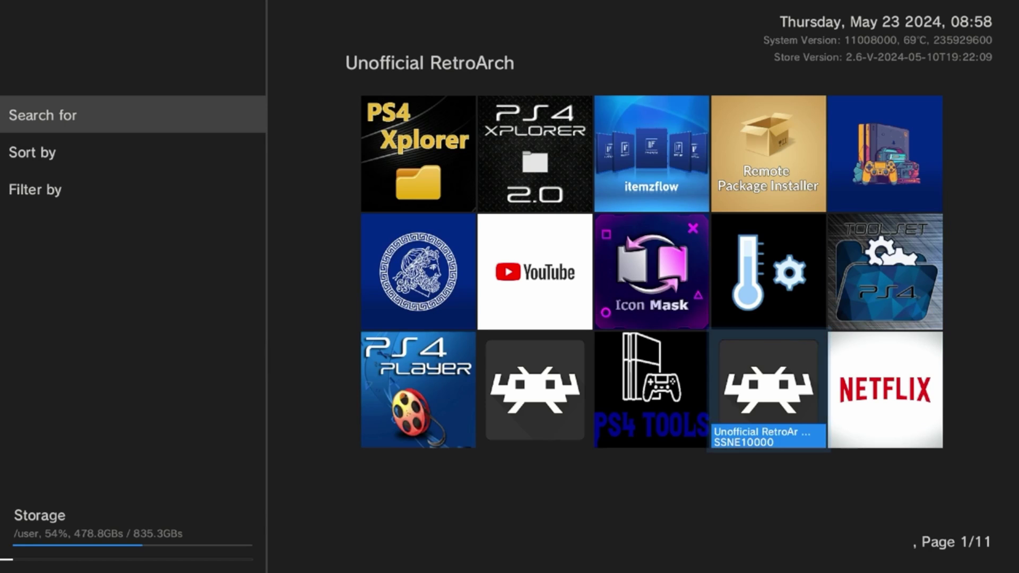
{"action": "key", "text": "Left"}
{"action": "key", "text": "Left"}
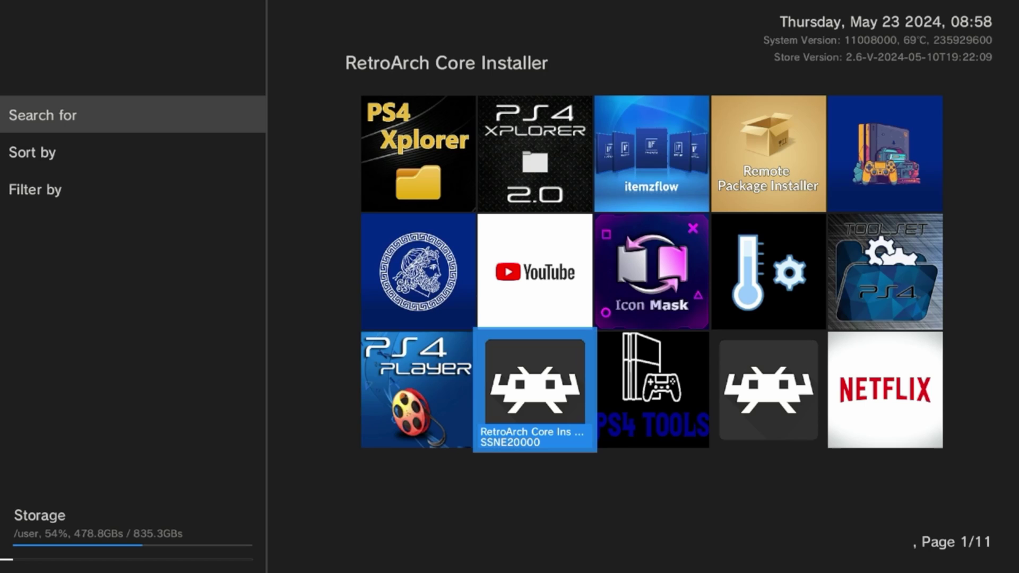
{"action": "key", "text": "Return"}
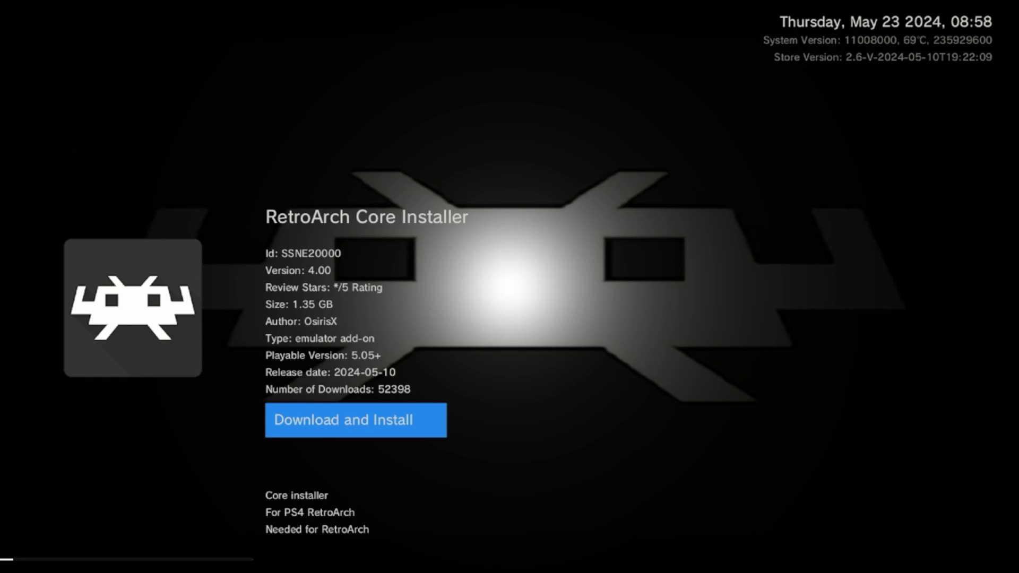
{"action": "key", "text": "Return"}
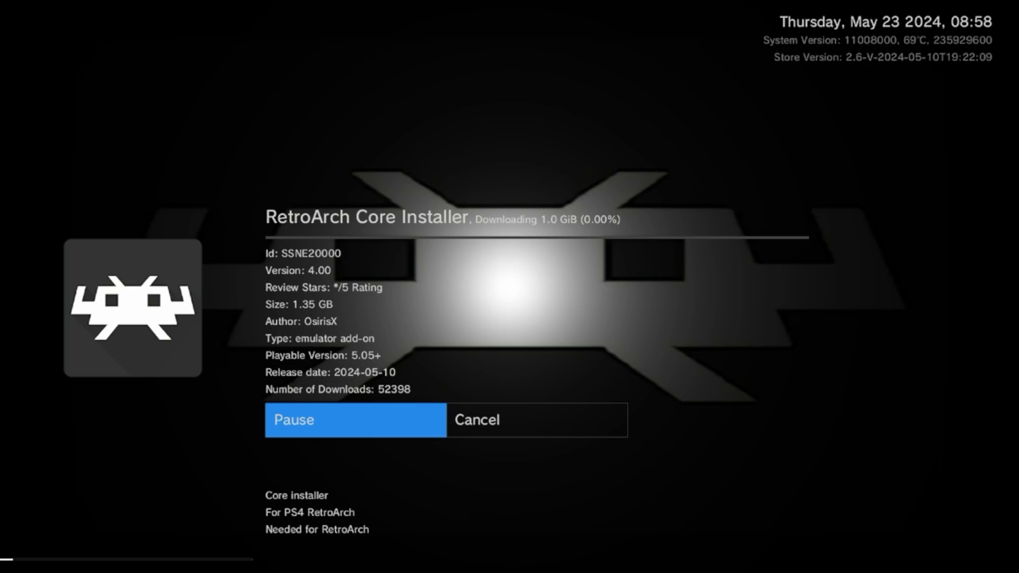
{"action": "key", "text": "Return"}
{"action": "key", "text": "Return"}
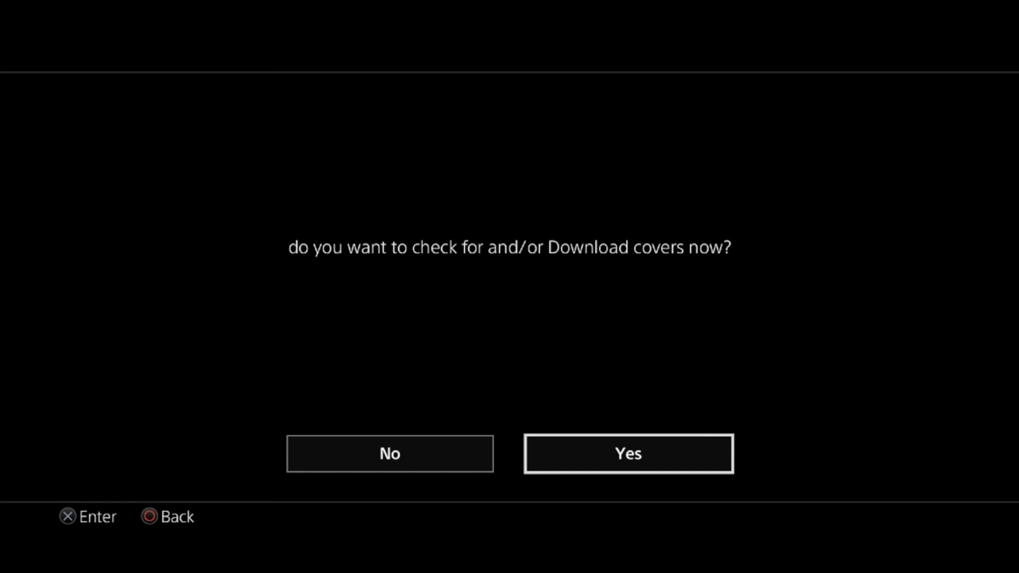
Agree to download game covers and browse the carousel past P.T. to the PS2 titles
{"action": "key", "text": "Return"}
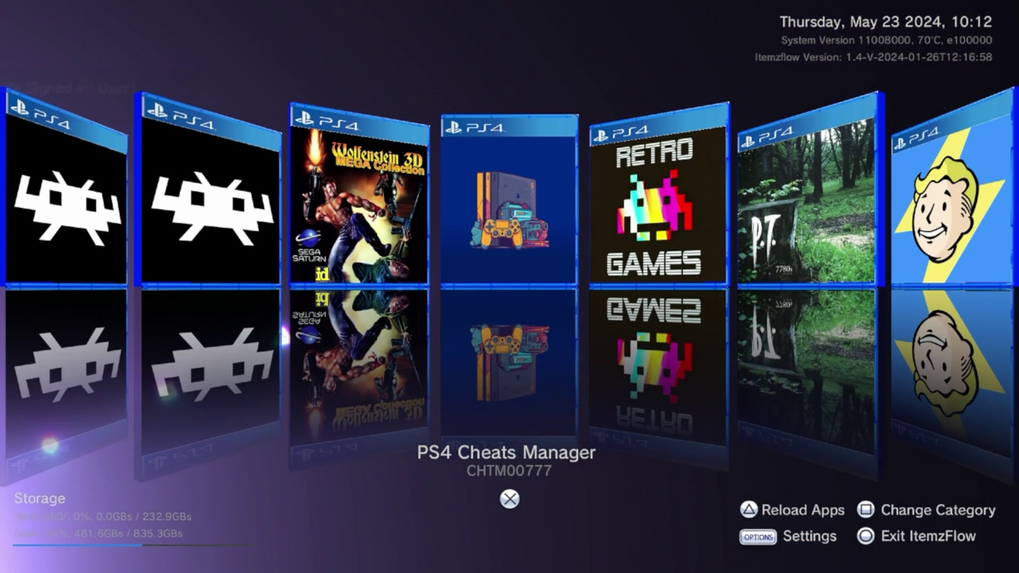
{"action": "key", "text": "Right"}
{"action": "key", "text": "Right"}
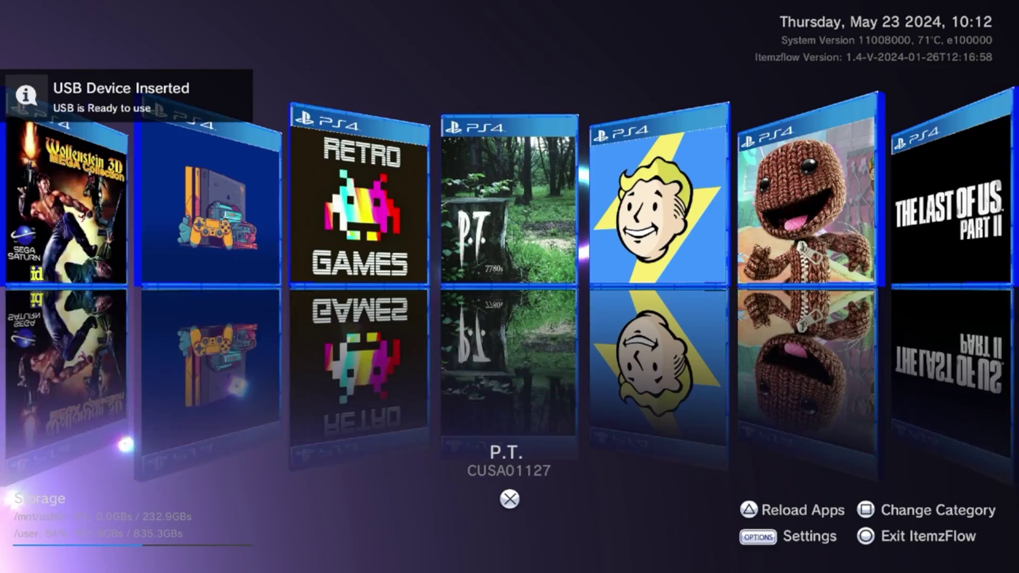
{"action": "key", "text": "Right"}
{"action": "key", "text": "Right"}
{"action": "key", "text": "Right"}
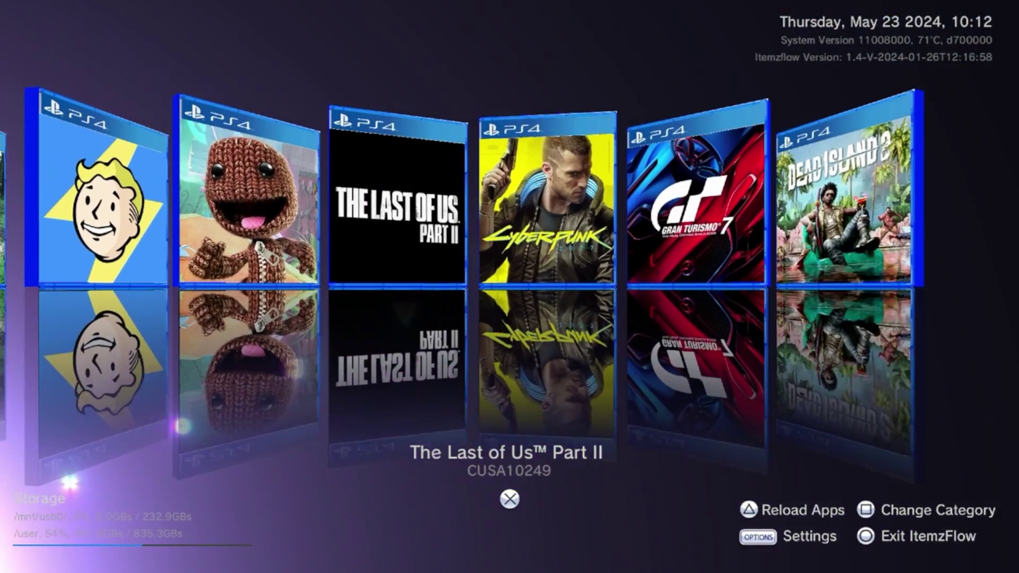
{"action": "key", "text": "Right"}
{"action": "key", "text": "Right"}
{"action": "key", "text": "Right"}
{"action": "key", "text": "Right"}
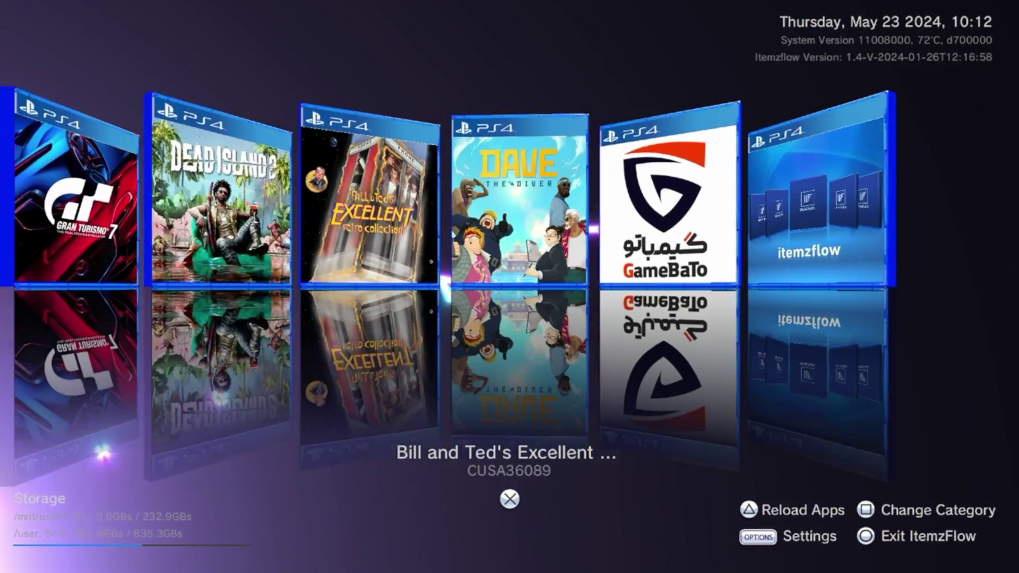
{"action": "key", "text": "Right"}
{"action": "key", "text": "Right"}
{"action": "key", "text": "Right"}
{"action": "key", "text": "Right"}
{"action": "key", "text": "Right"}
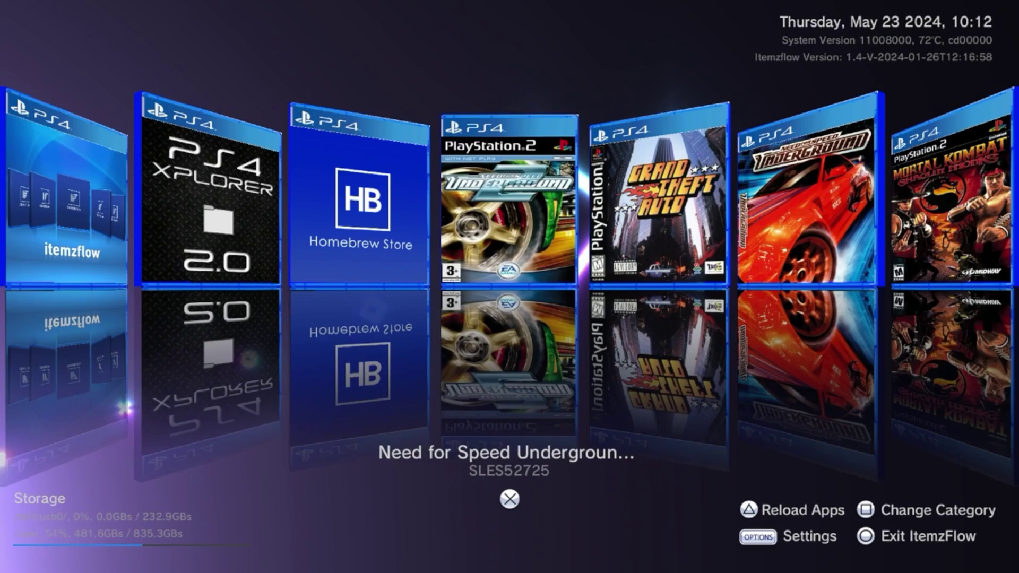
Browse GTA, Need for Speed Underground 2 and Mortal Kombat, then open Itemzflow Settings
{"action": "key", "text": "Right"}
{"action": "key", "text": "Right"}
{"action": "key", "text": "Left"}
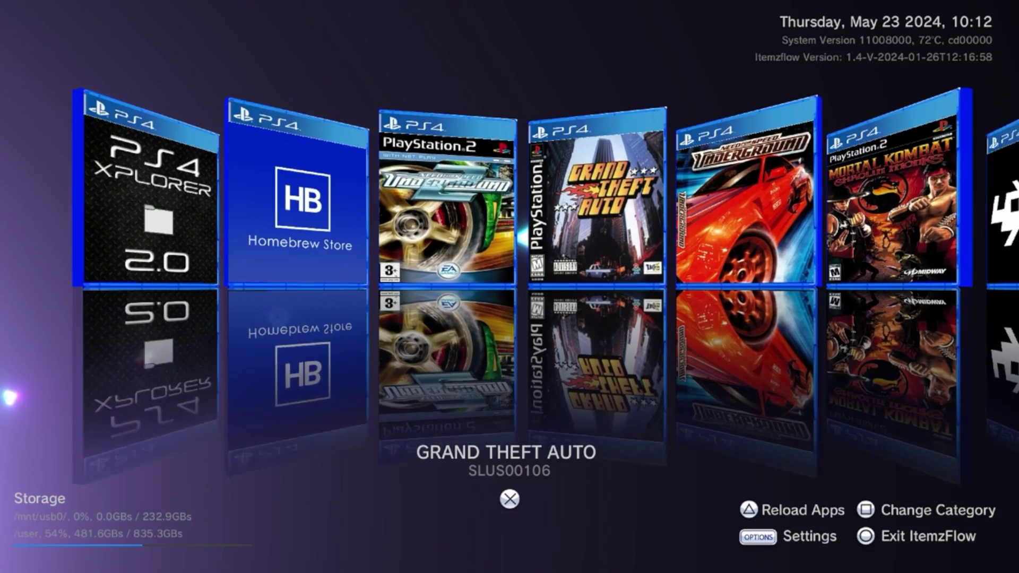
{"action": "key", "text": "Left"}
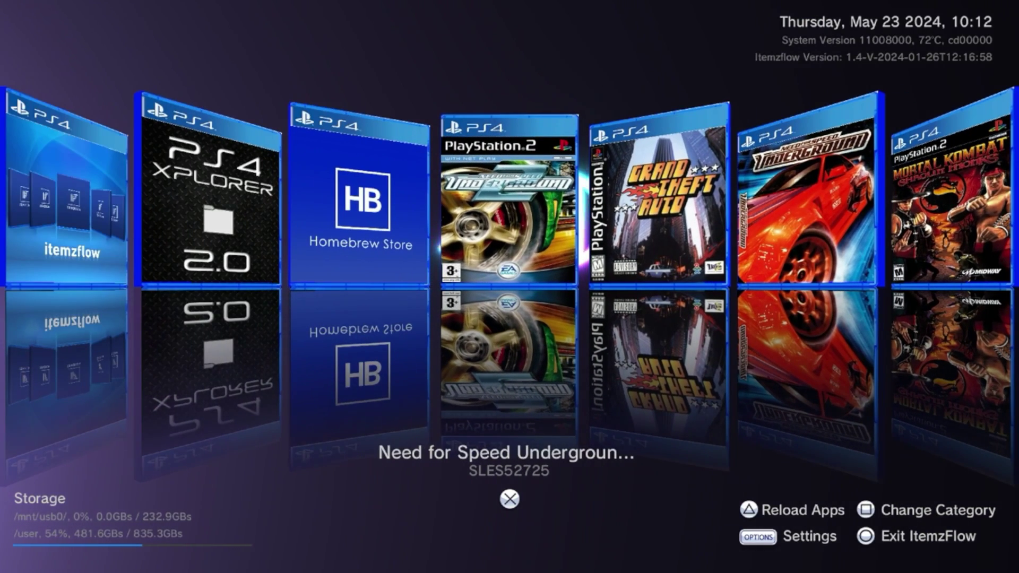
{"action": "key", "text": "Right"}
{"action": "key", "text": "Right"}
{"action": "key", "text": "Right"}
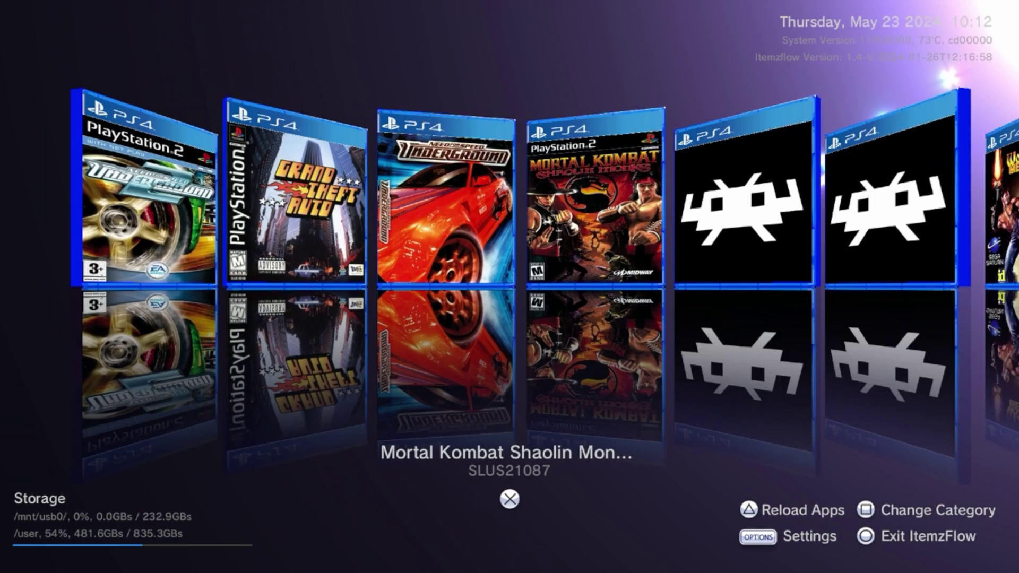
{"action": "key", "text": "Left"}
{"action": "key", "text": "Menu"}
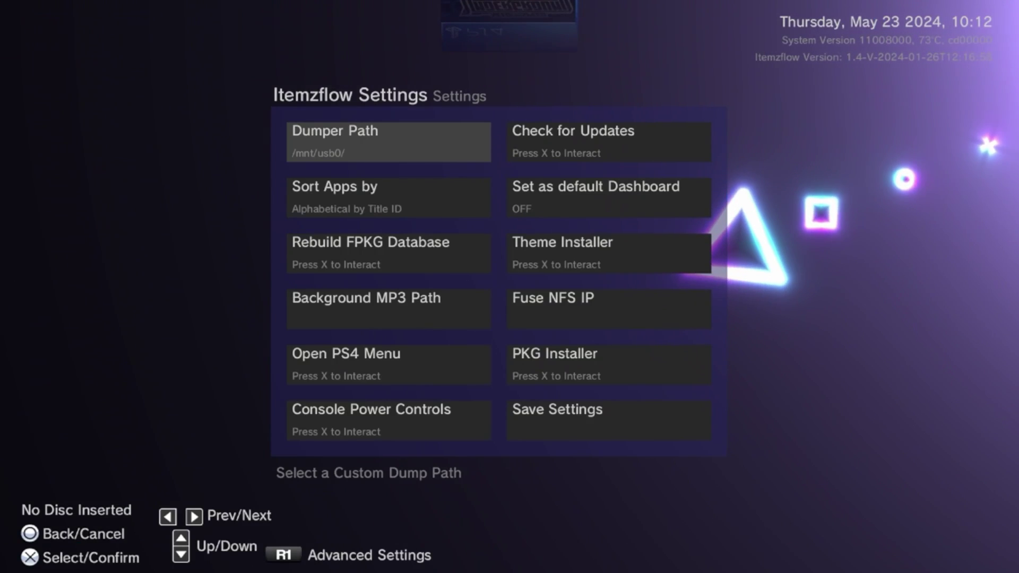
Review Itemzflow settings from Rebuild FPKG Database to Fuse NFS IP, then go home to PS4 Cheats Manager
{"action": "key", "text": "Down"}
{"action": "key", "text": "Down"}
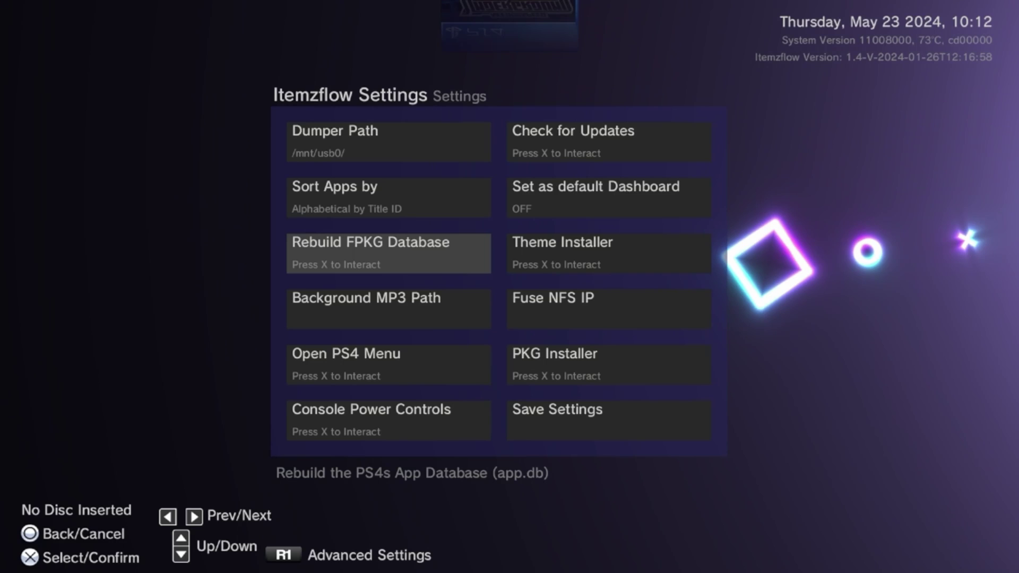
{"action": "key", "text": "Down"}
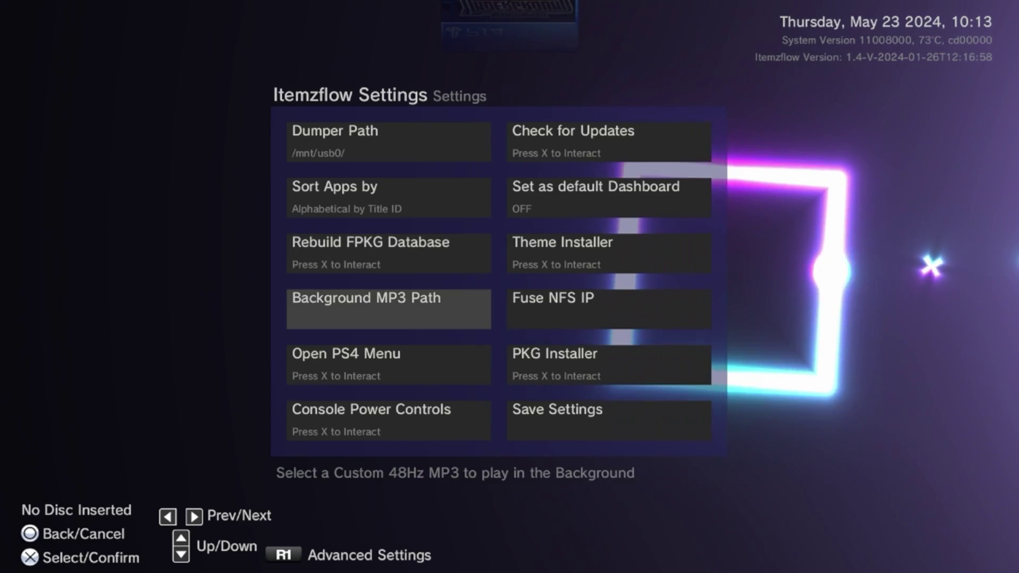
{"action": "key", "text": "Down"}
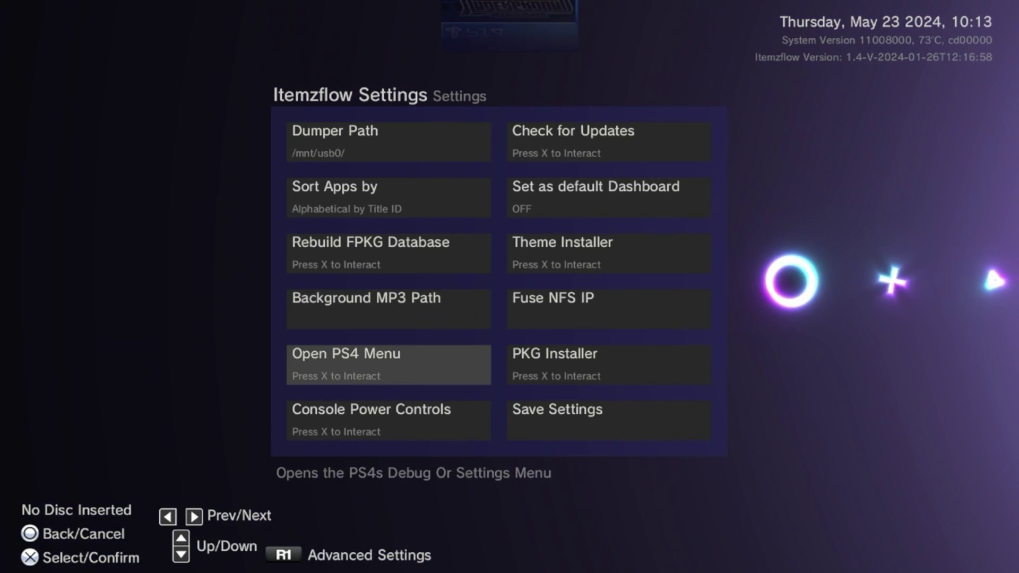
{"action": "key", "text": "Down"}
{"action": "key", "text": "Right"}
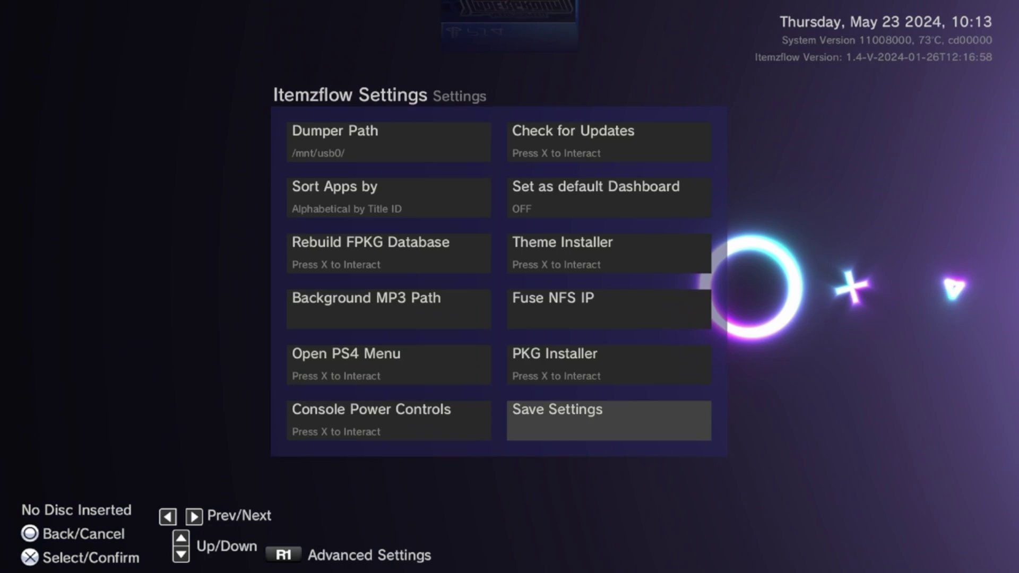
{"action": "key", "text": "Up"}
{"action": "key", "text": "Up"}
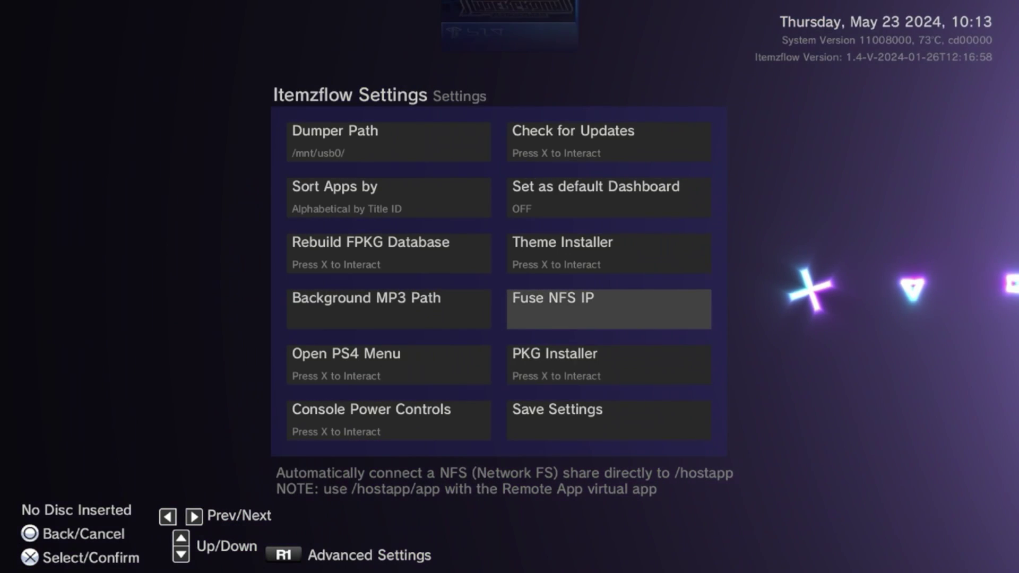
{"action": "key", "text": "Up"}
{"action": "key", "text": "Up"}
{"action": "key", "text": "Up"}
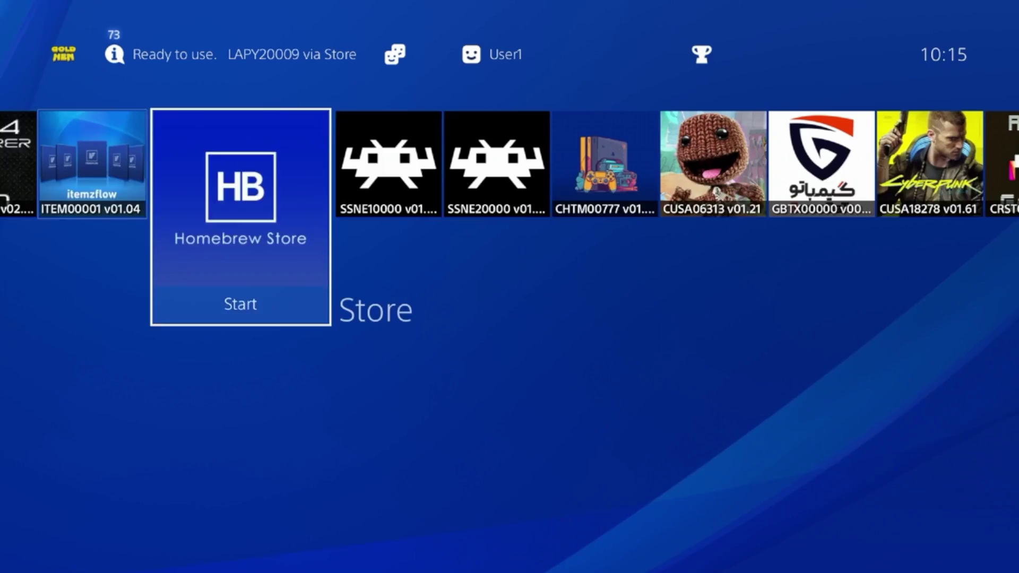
{"action": "key", "text": "Right"}
{"action": "key", "text": "Right"}
{"action": "key", "text": "Right"}
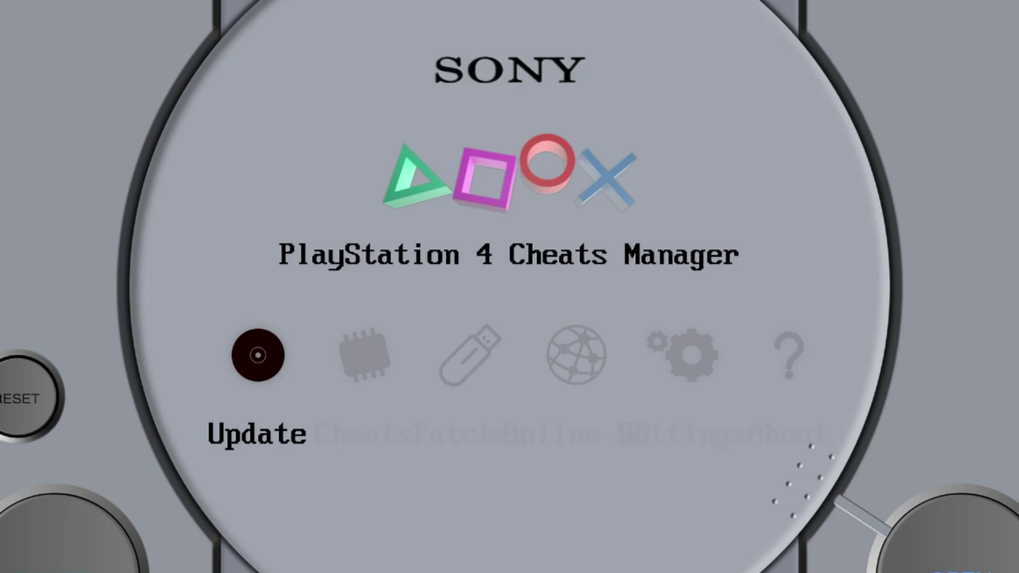
Step through the Cheats, Patches, Online DB and Settings sections, then open the Update screen
{"action": "left_click", "coordinate": [364, 354]}
{"action": "key", "text": "Right"}
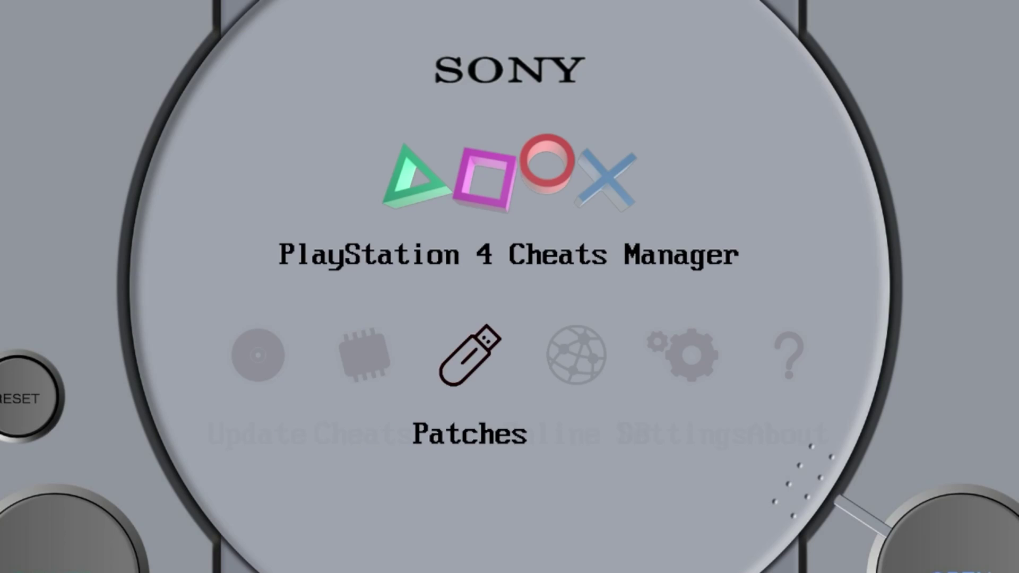
{"action": "key", "text": "Right"}
{"action": "key", "text": "Right"}
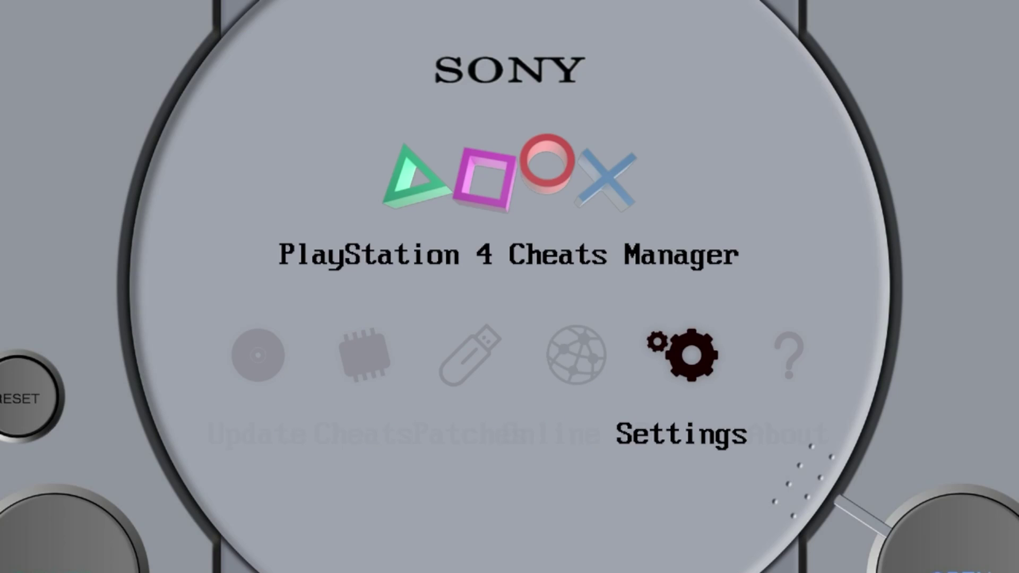
{"action": "key", "text": "Right"}
{"action": "key", "text": "Left"}
{"action": "key", "text": "Left"}
{"action": "key", "text": "Left"}
{"action": "key", "text": "Left"}
{"action": "key", "text": "Left"}
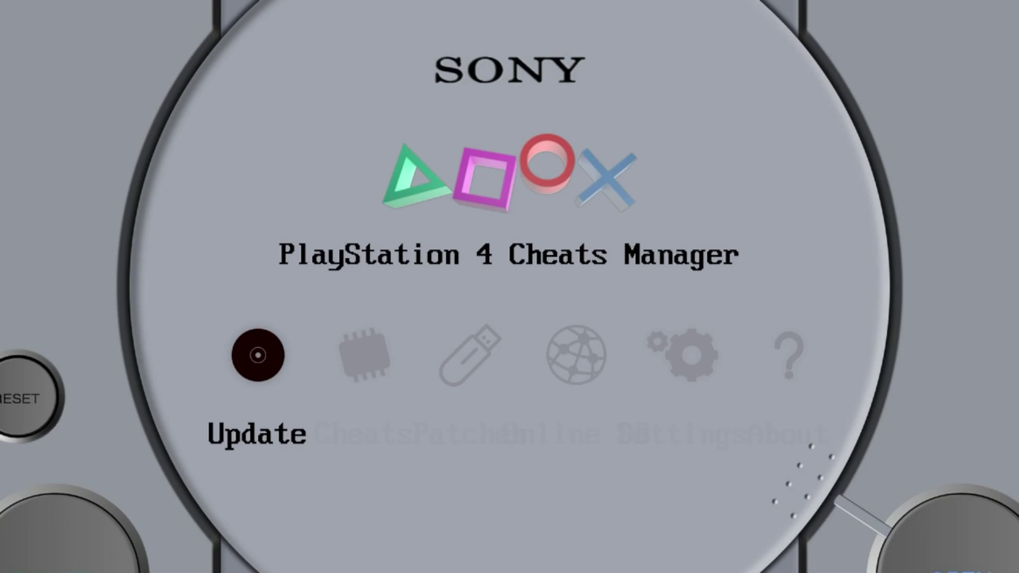
{"action": "key", "text": "Return"}
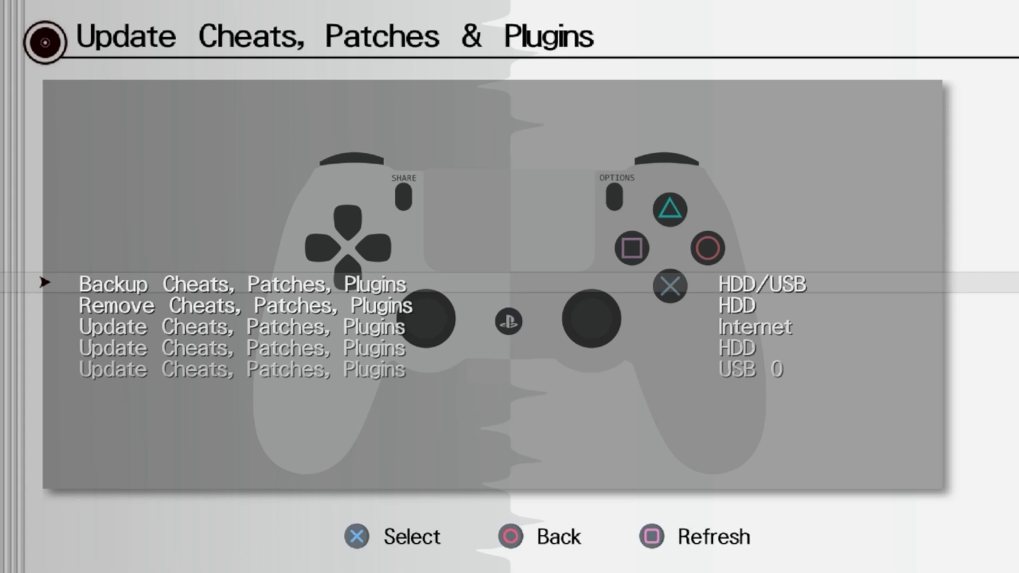
Download the latest cheats, patches and plugins from GitHub, confirming each, then back out
{"action": "key", "text": "Down"}
{"action": "key", "text": "Down"}
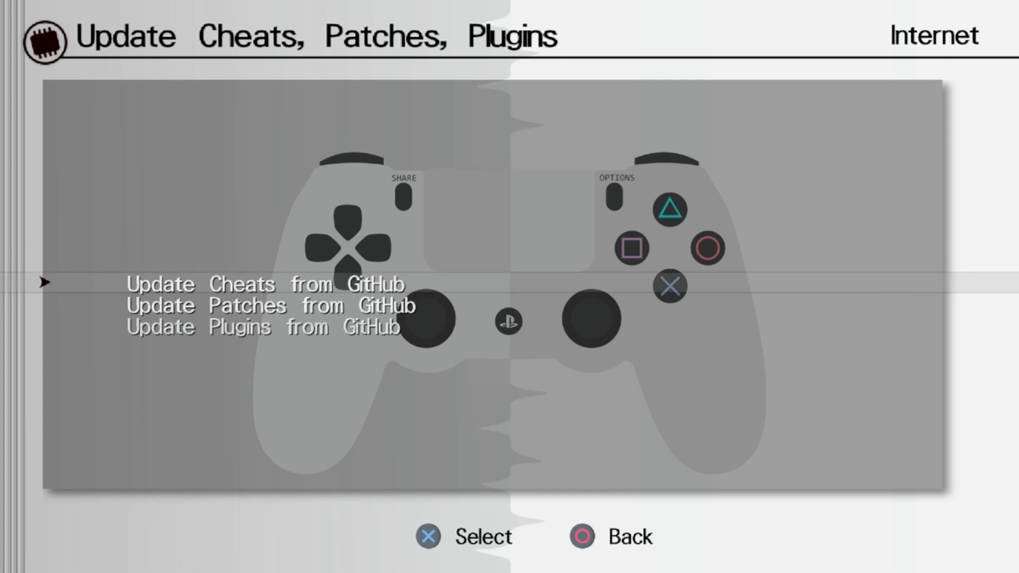
{"action": "key", "text": "Return"}
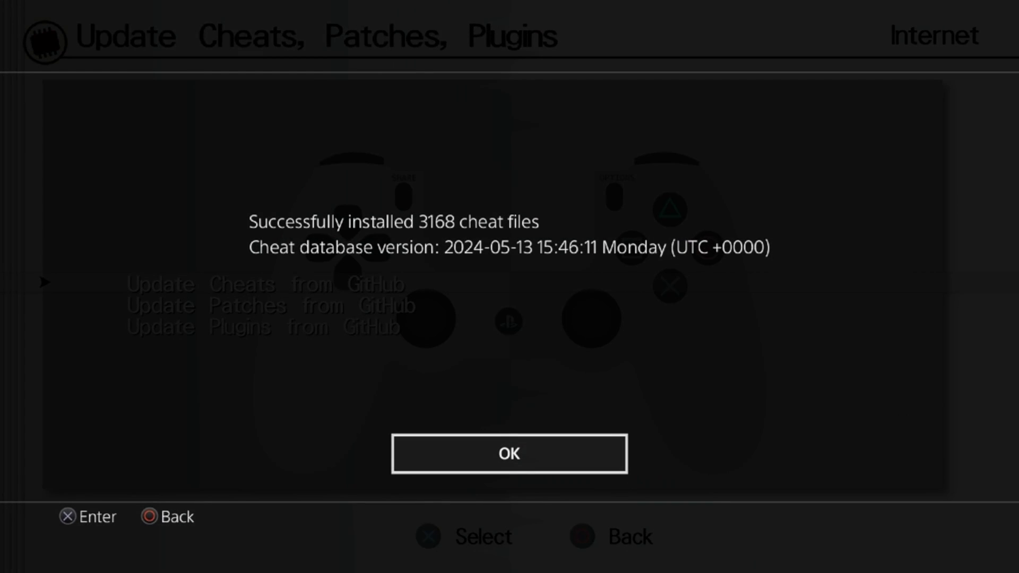
{"action": "key", "text": "Return"}
{"action": "key", "text": "Down"}
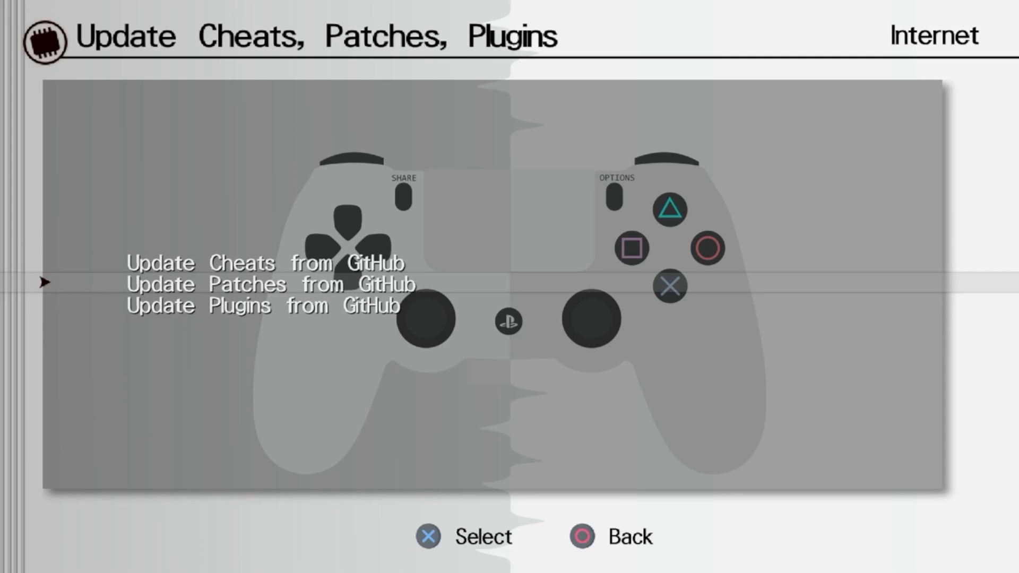
{"action": "key", "text": "Return"}
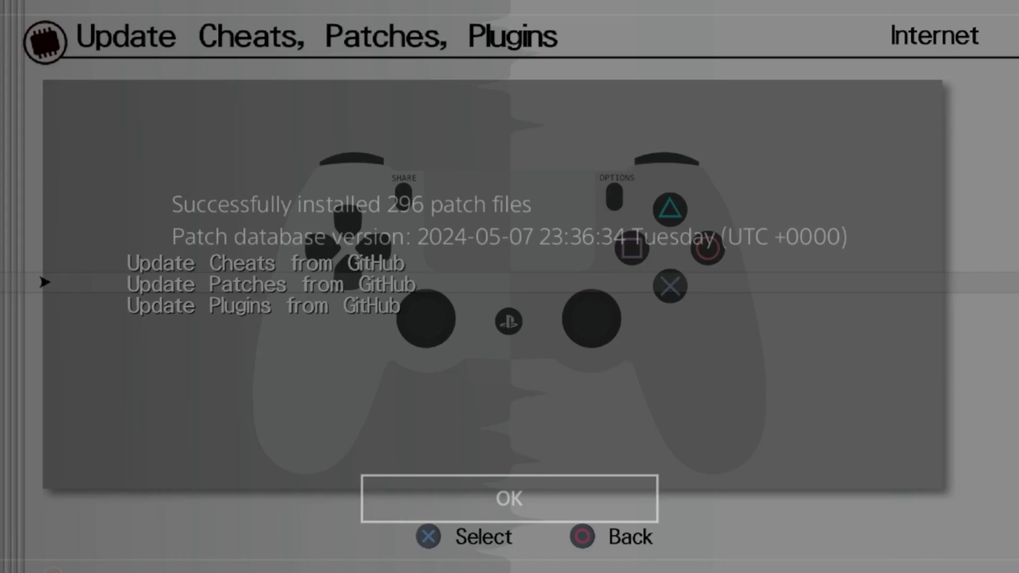
{"action": "key", "text": "Return"}
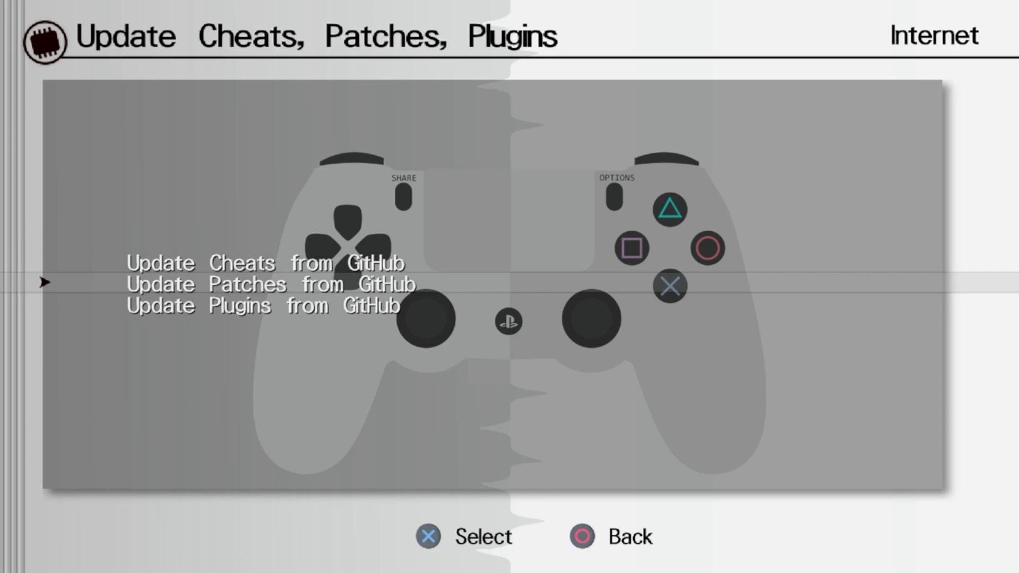
{"action": "key", "text": "Down"}
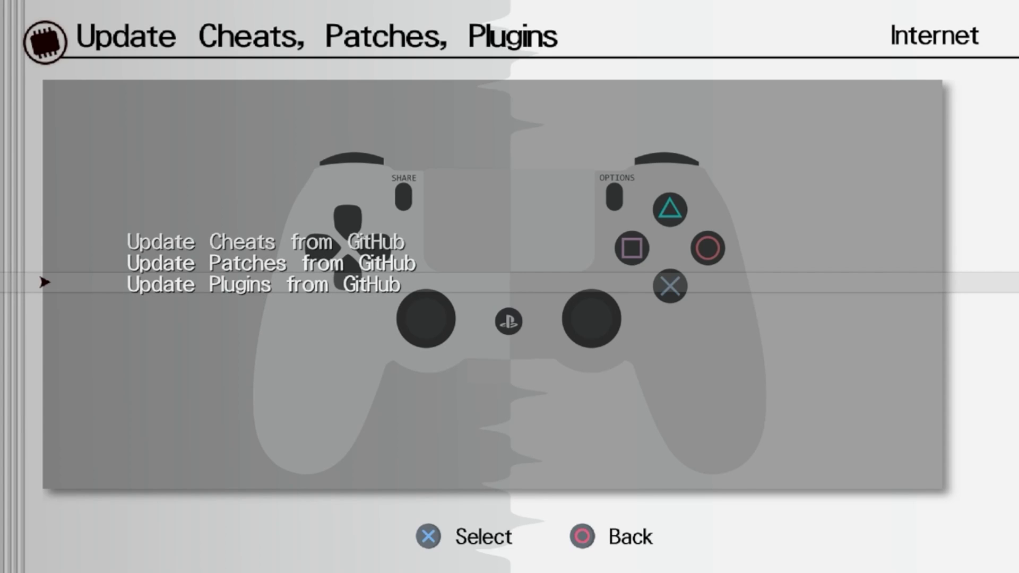
{"action": "key", "text": "Return"}
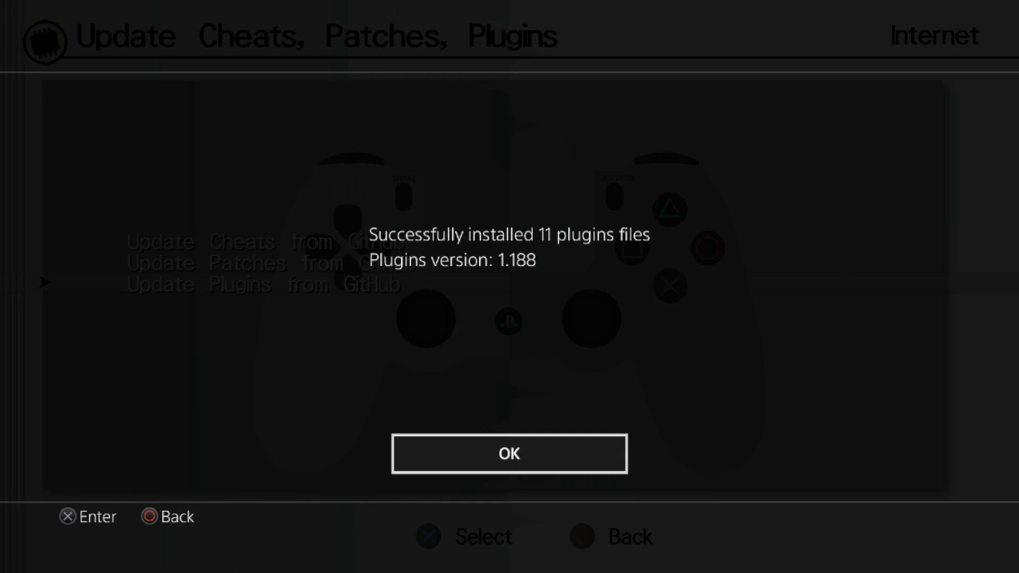
{"action": "key", "text": "Return"}
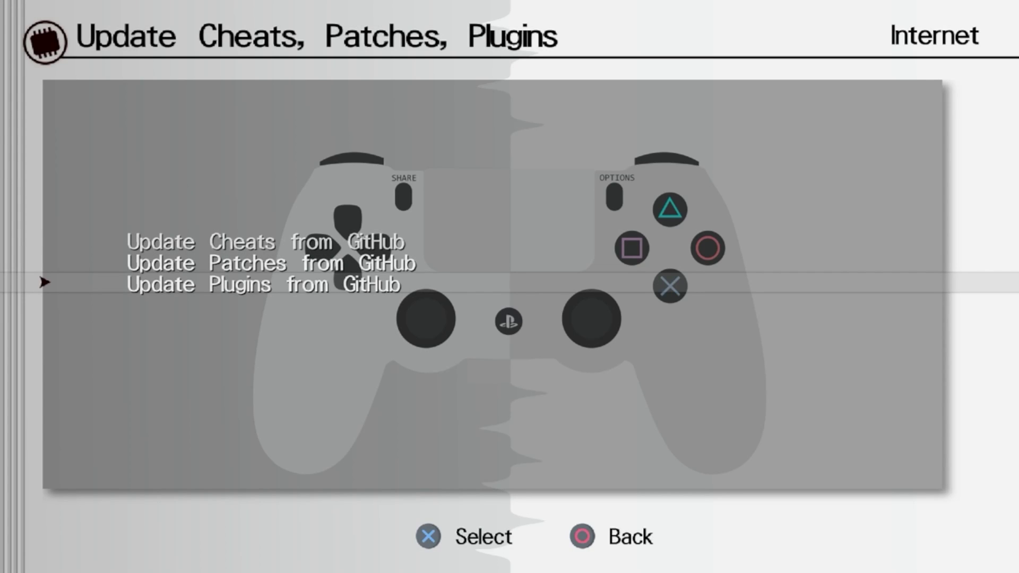
{"action": "key", "text": "Escape"}
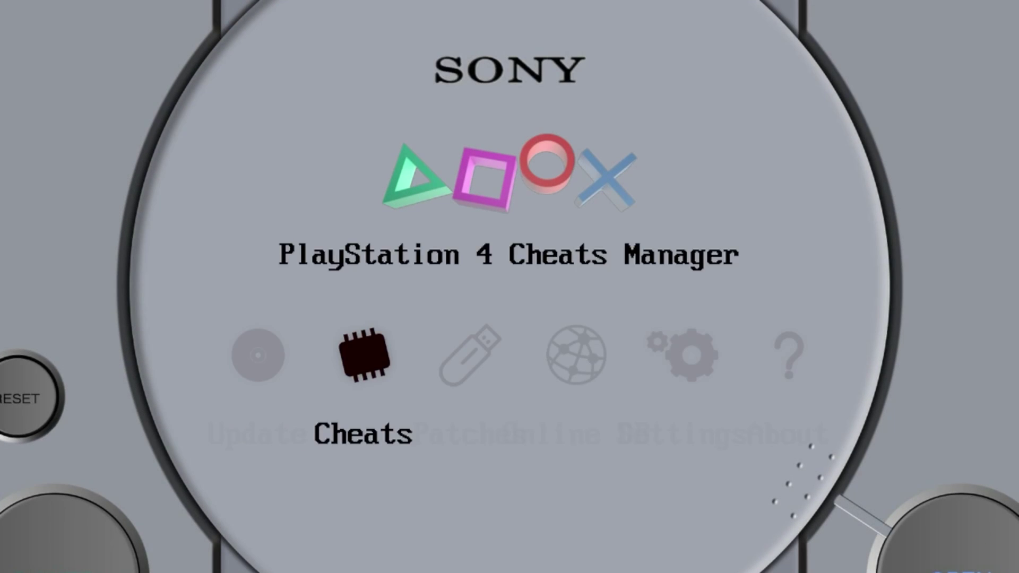
Browse the HDD cheats and view Final Fantasy VII Remake's cheats, including Infinite Gil and Infinite MP
{"action": "key", "text": "Return"}
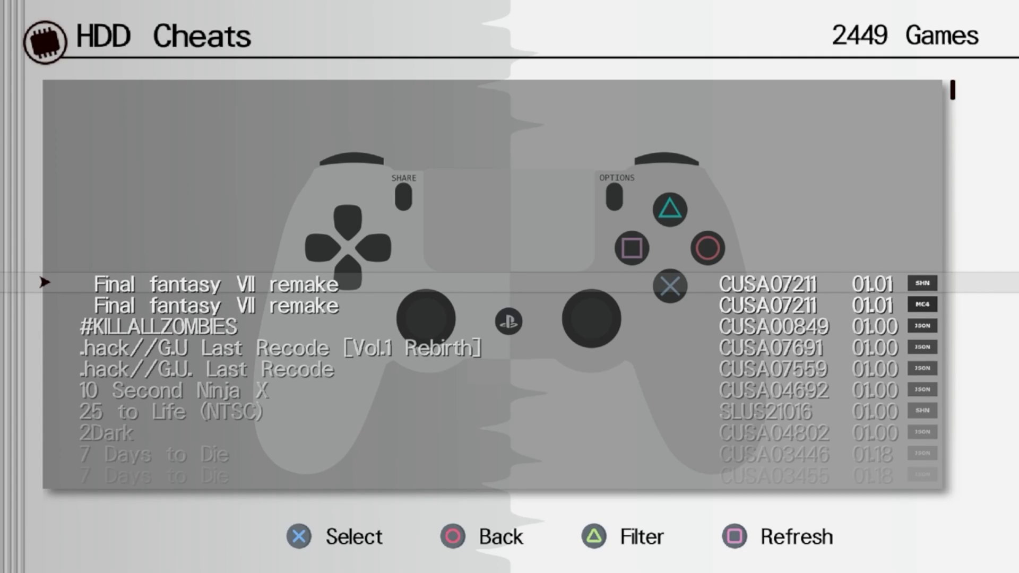
{"action": "key", "text": "Down"}
{"action": "key", "text": "Down"}
{"action": "key", "text": "Down"}
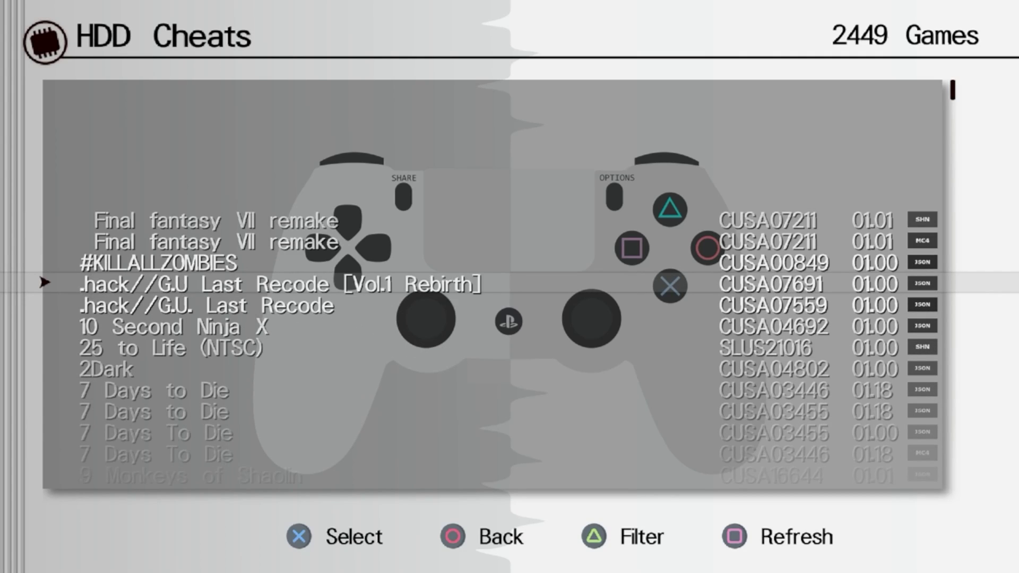
{"action": "key", "text": "Up"}
{"action": "key", "text": "Up"}
{"action": "key", "text": "Up"}
{"action": "key", "text": "Return"}
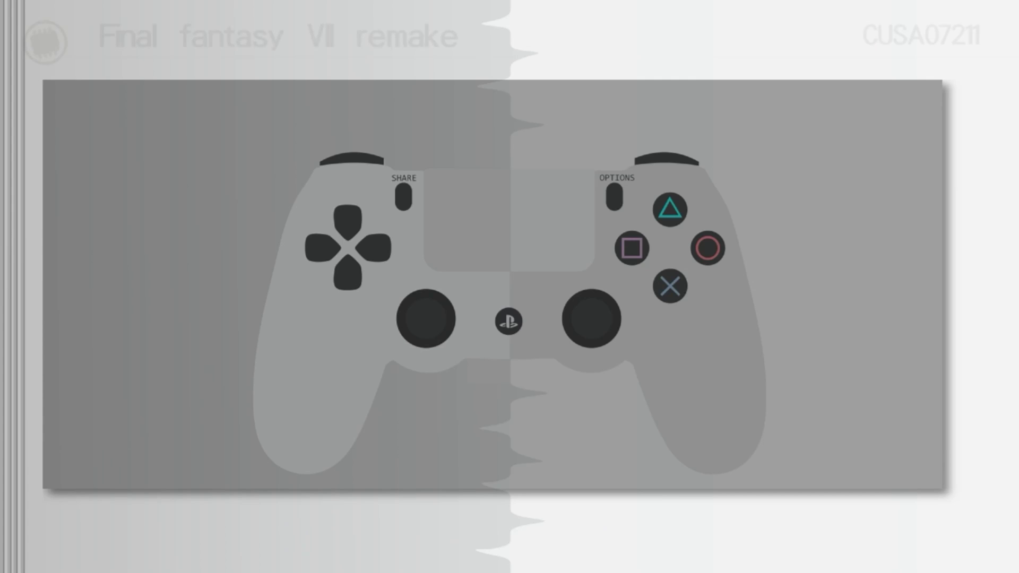
{"action": "key", "text": "Down"}
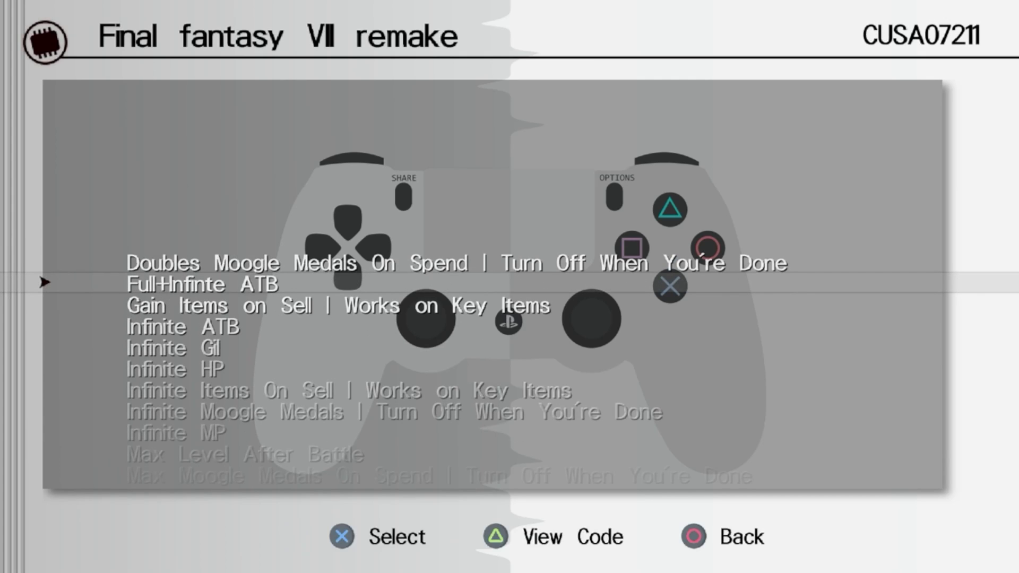
{"action": "key", "text": "Down"}
{"action": "key", "text": "Down"}
{"action": "key", "text": "Down"}
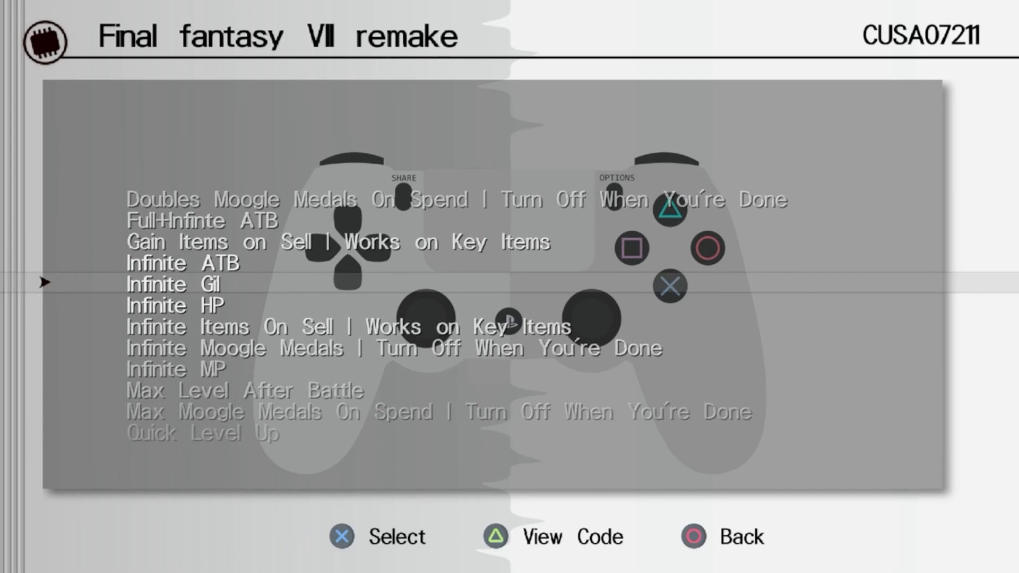
{"action": "key", "text": "Down"}
{"action": "key", "text": "Down"}
{"action": "key", "text": "Down"}
{"action": "key", "text": "Down"}
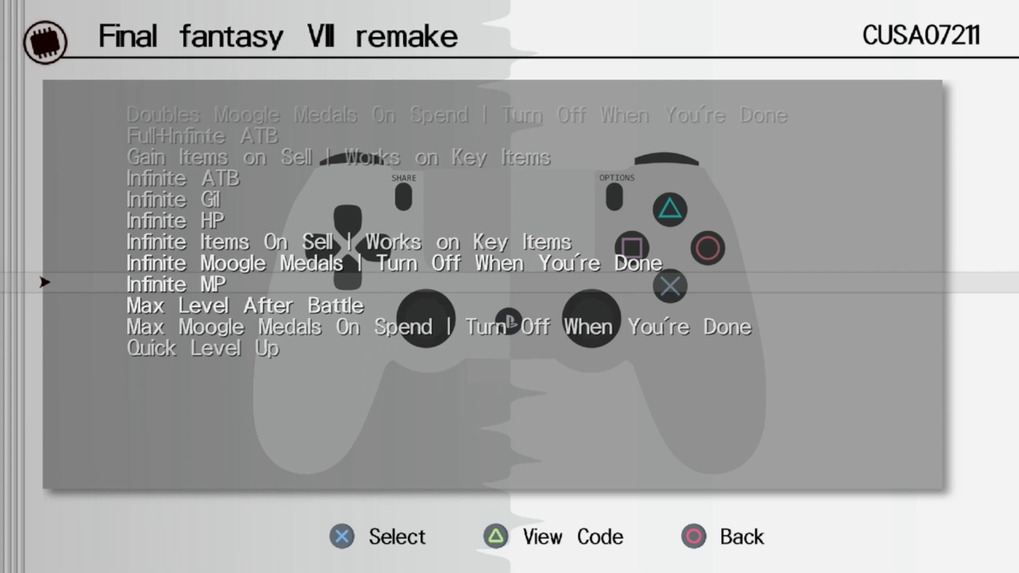
{"action": "key", "text": "Down"}
{"action": "key", "text": "Up"}
{"action": "key", "text": "Up"}
{"action": "key", "text": "Up"}
{"action": "key", "text": "Up"}
{"action": "key", "text": "Up"}
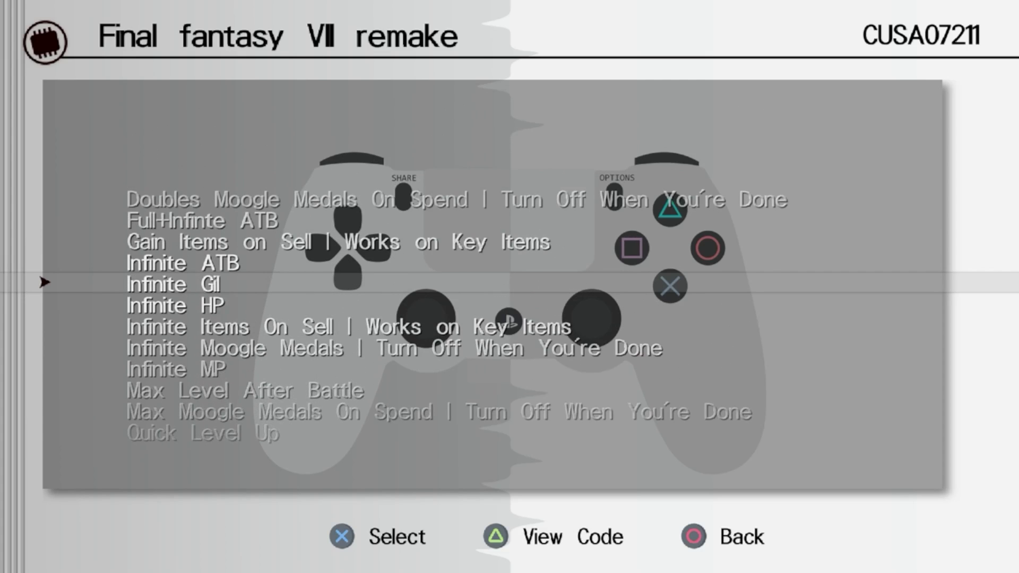
{"action": "key", "text": "Up"}
{"action": "key", "text": "Up"}
{"action": "key", "text": "Up"}
{"action": "key", "text": "Up"}
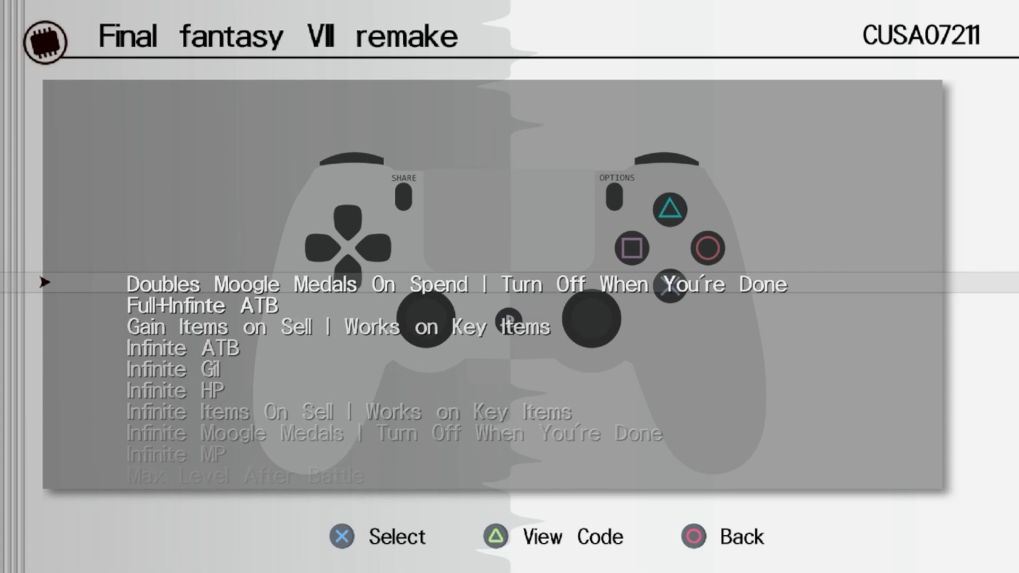
Return to the game list and open the 7 Days To Die (CUSA03446) cheats
{"action": "key", "text": "Escape"}
{"action": "key", "text": "Down"}
{"action": "key", "text": "Down"}
{"action": "key", "text": "Down"}
{"action": "key", "text": "Down"}
{"action": "key", "text": "Down"}
{"action": "key", "text": "Down"}
{"action": "key", "text": "Down"}
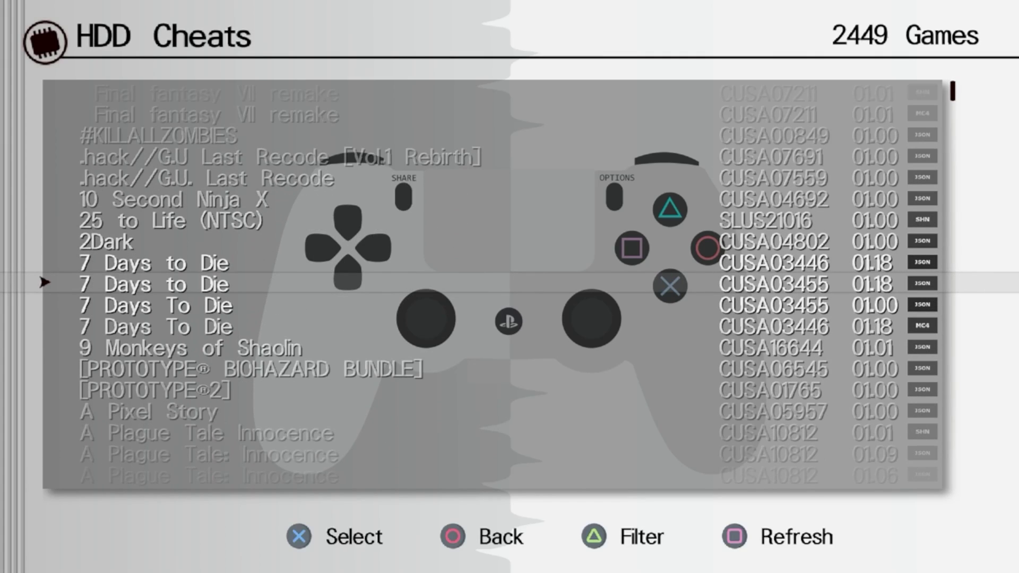
{"action": "key", "text": "Down"}
{"action": "key", "text": "Down"}
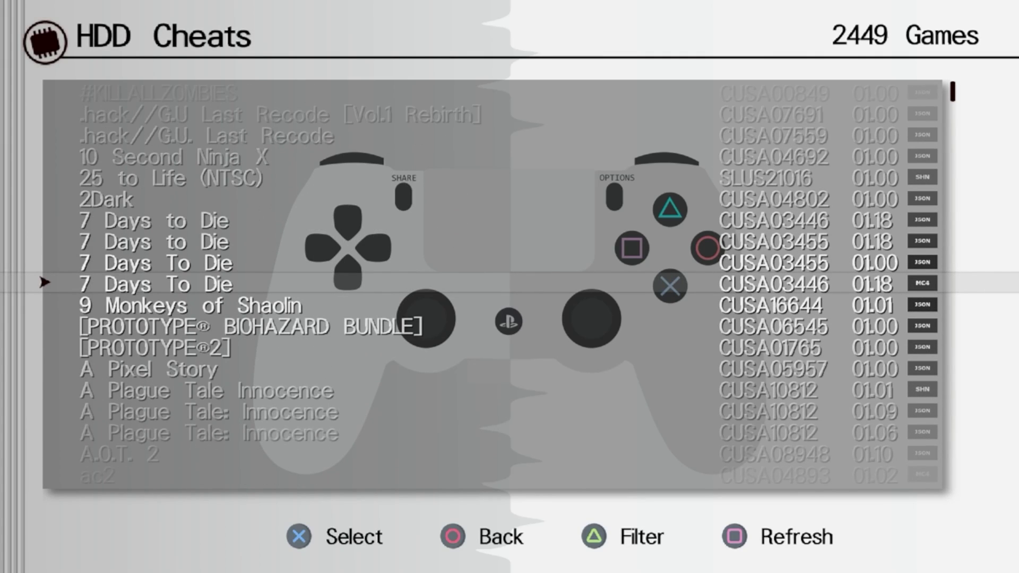
{"action": "key", "text": "Return"}
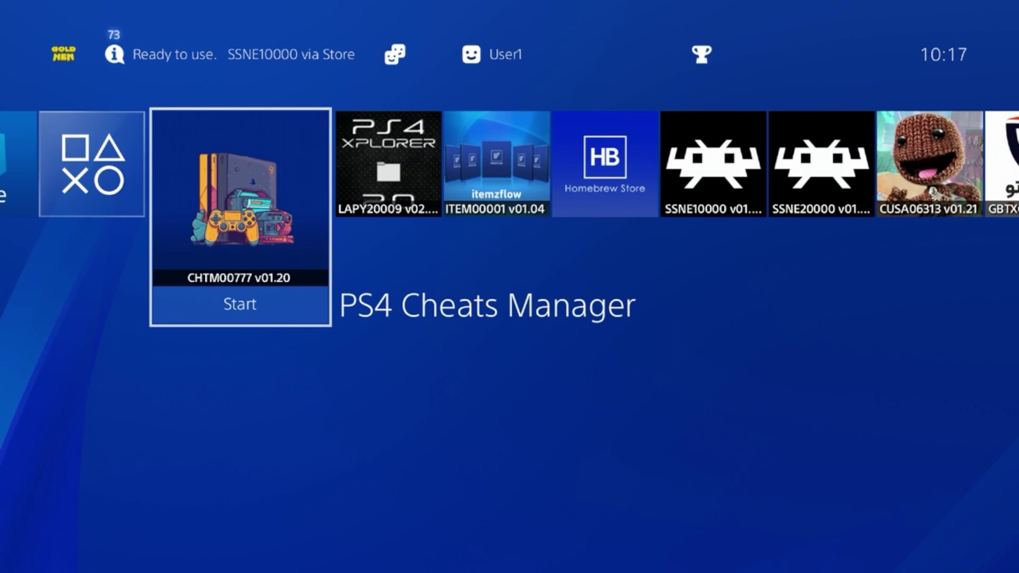
Highlight the Homebrew Store app on the PS4 home screen
{"action": "key", "text": "Right"}
{"action": "key", "text": "Right"}
{"action": "key", "text": "Right"}
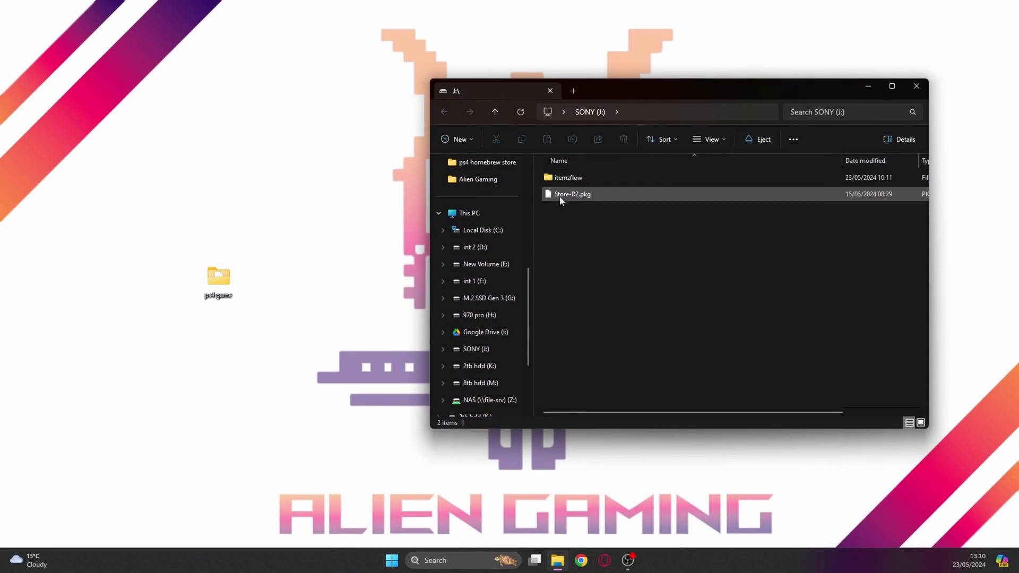
Permanently delete Store-R2.pkg from the USB drive
{"action": "left_click", "coordinate": [573, 133]}
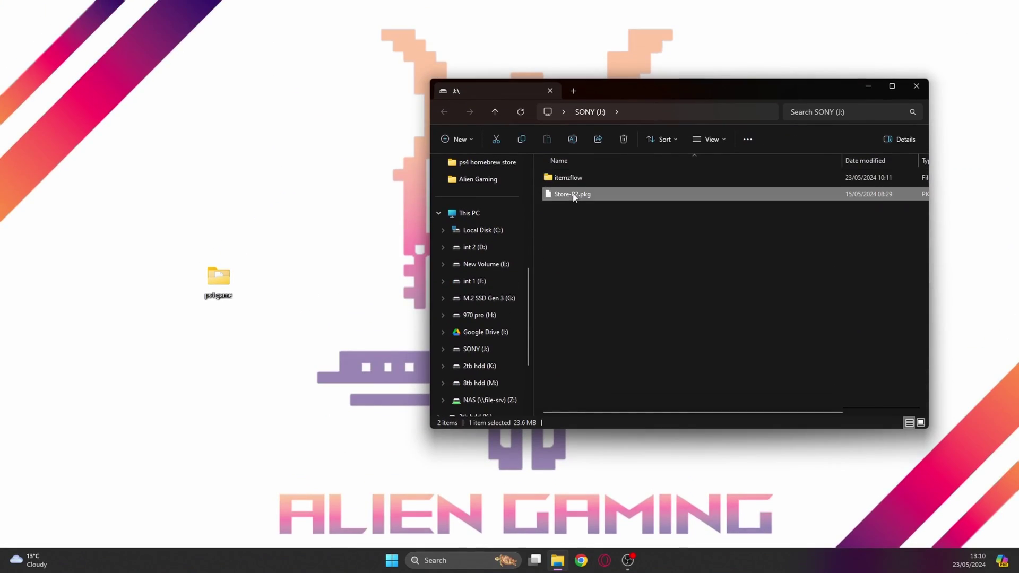
{"action": "right_click", "coordinate": [575, 197]}
{"action": "left_click", "coordinate": [672, 208]}
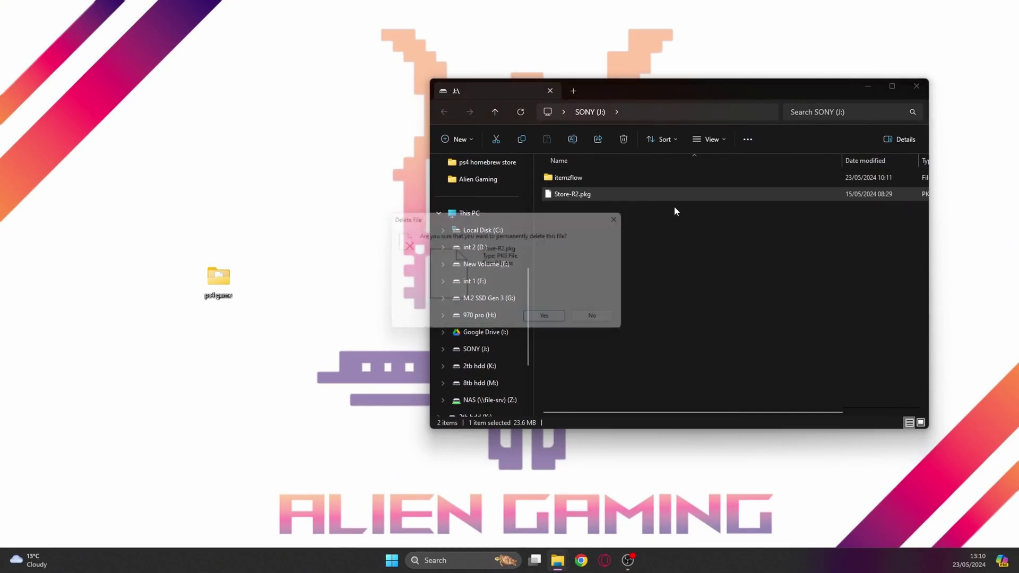
{"action": "left_click", "coordinate": [566, 322]}
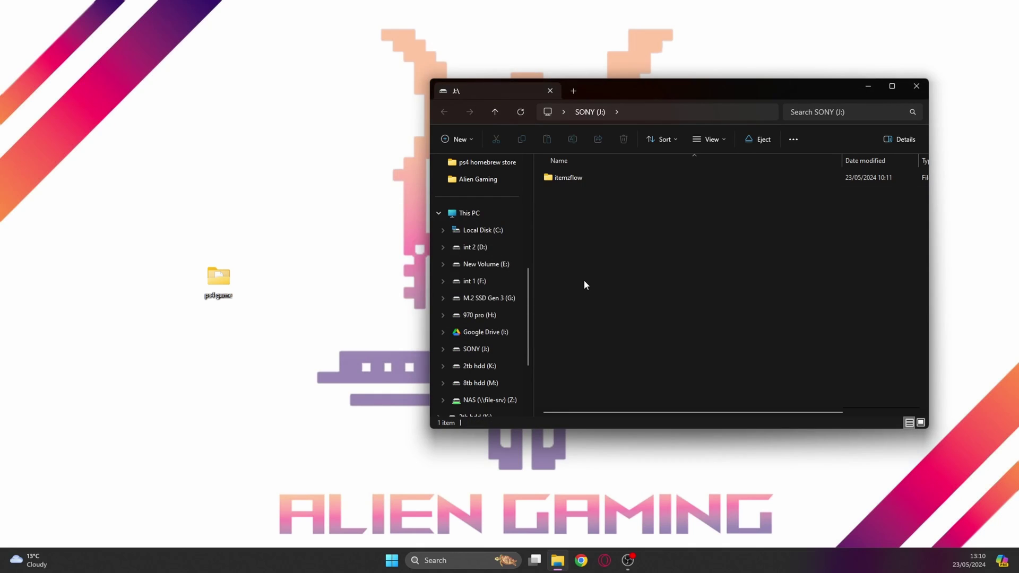
In the ps4 game folder, widen the Name column and delete the duplicate Wasteland Workshop pkg
{"action": "double_click", "coordinate": [218, 280]}
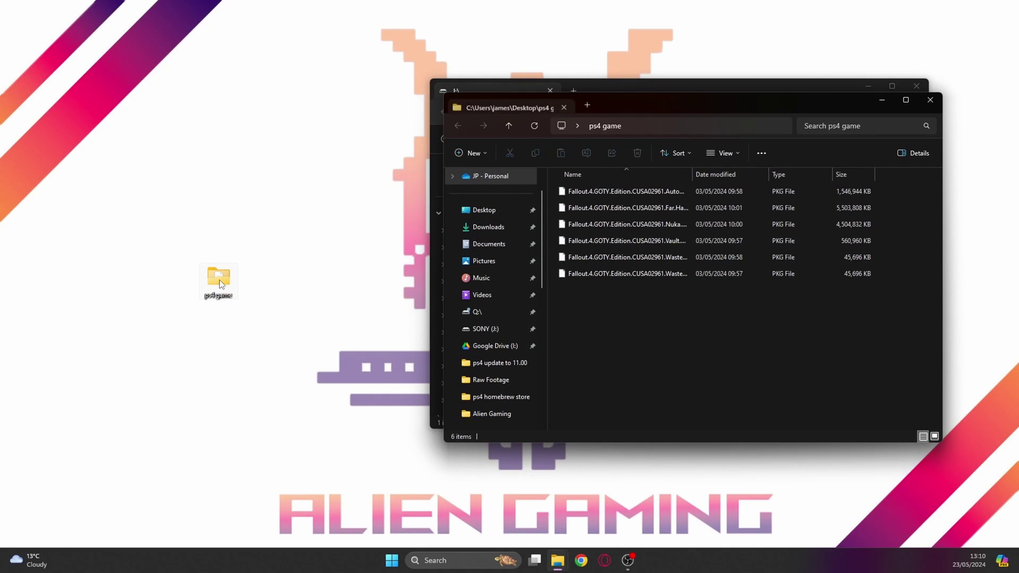
{"action": "left_click_drag", "start_coordinate": [657, 105], "coordinate": [220, 161]}
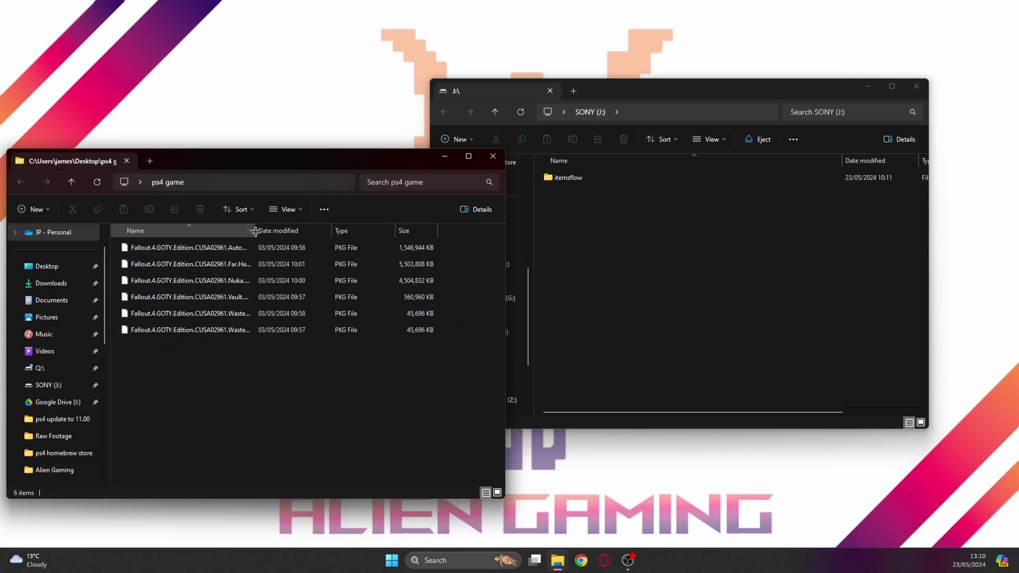
{"action": "left_click_drag", "start_coordinate": [253, 229], "coordinate": [363, 238]}
{"action": "left_click", "coordinate": [312, 317]}
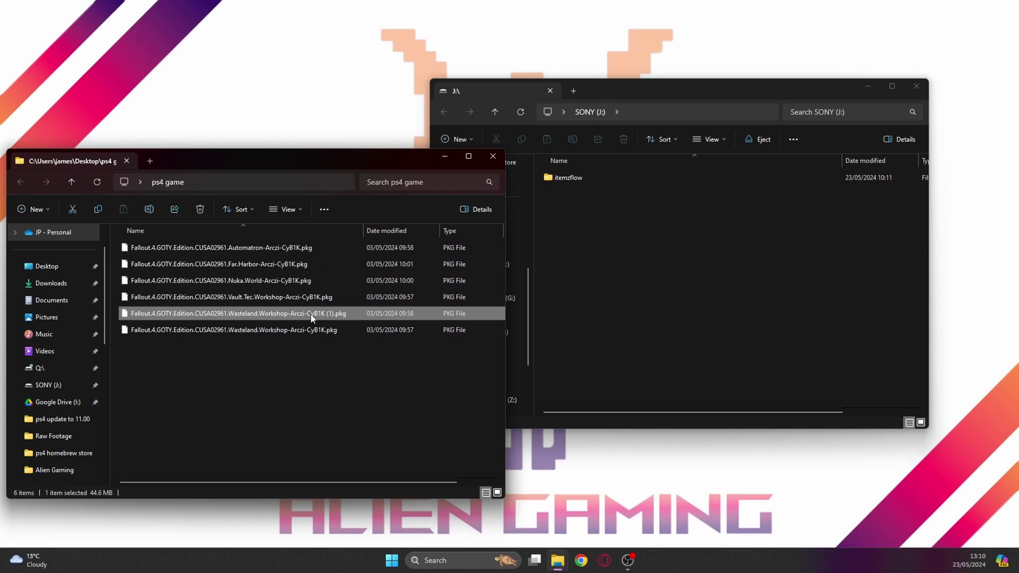
{"action": "right_click", "coordinate": [311, 315]}
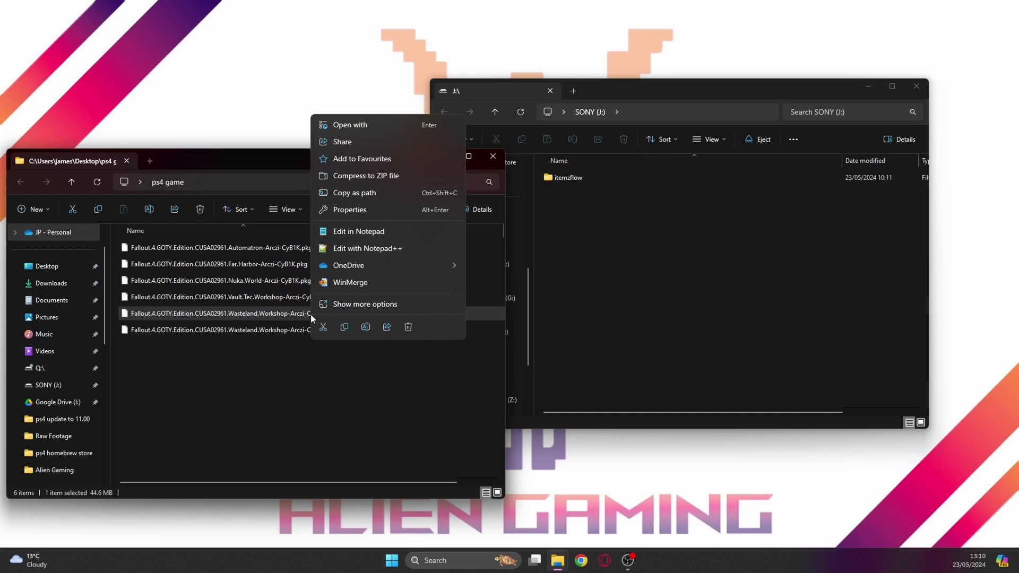
{"action": "left_click", "coordinate": [407, 330]}
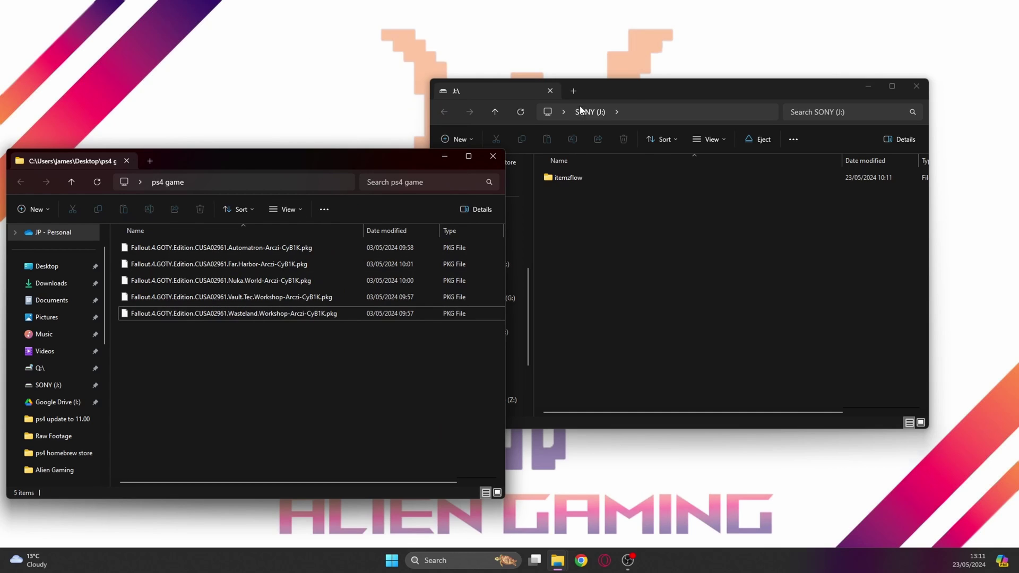
Copy all five Fallout 4 pkg files onto the SONY (J:) drive
{"action": "left_click_drag", "start_coordinate": [631, 90], "coordinate": [677, 77]}
{"action": "left_click_drag", "start_coordinate": [309, 162], "coordinate": [310, 161]}
{"action": "left_click_drag", "start_coordinate": [202, 354], "coordinate": [692, 263]}
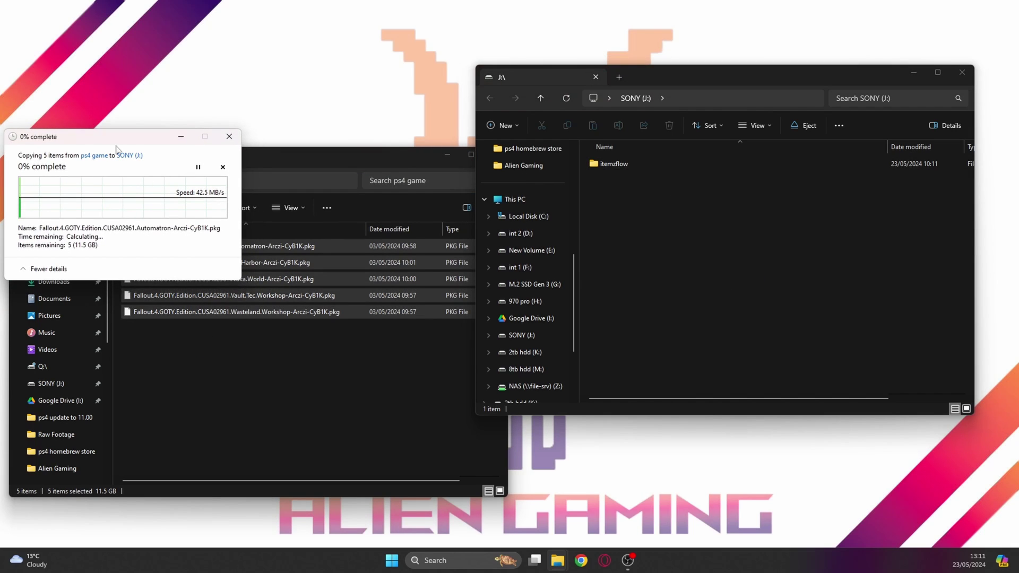
{"action": "left_click_drag", "start_coordinate": [114, 137], "coordinate": [488, 173]}
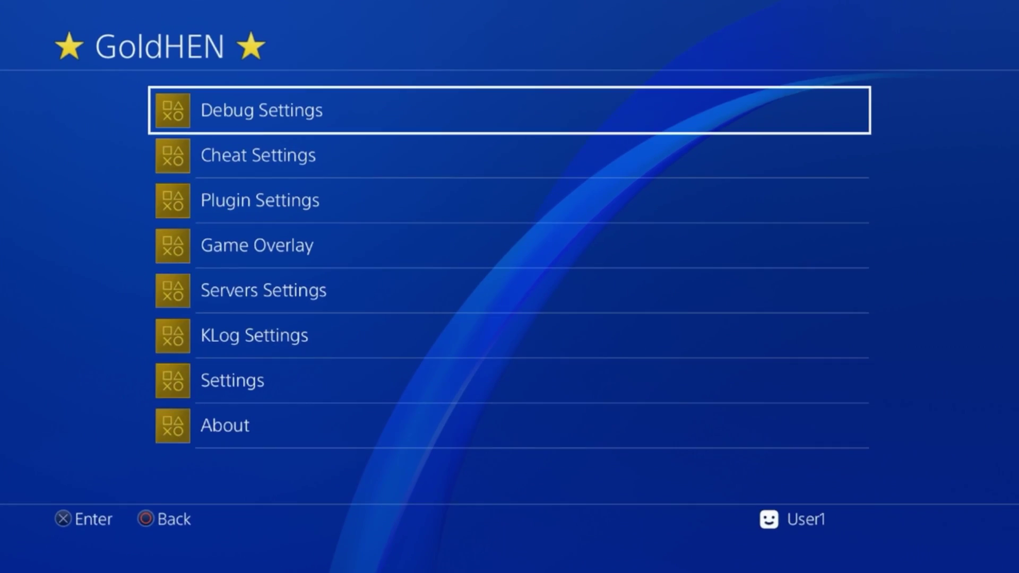
Install all five Fallout 4 packages with GoldHEN's Package Installer, then return home
{"action": "key", "text": "Return"}
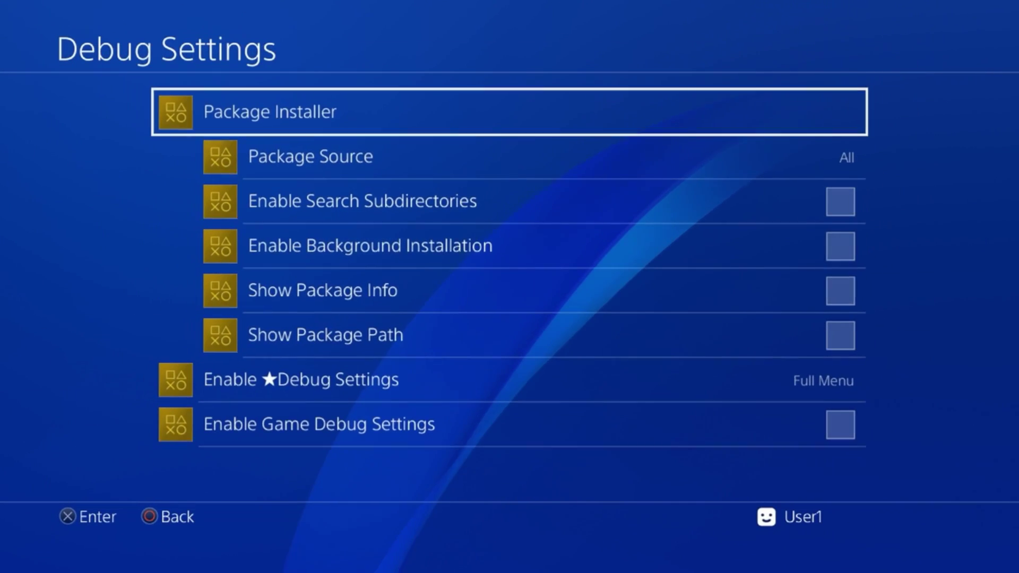
{"action": "key", "text": "Return"}
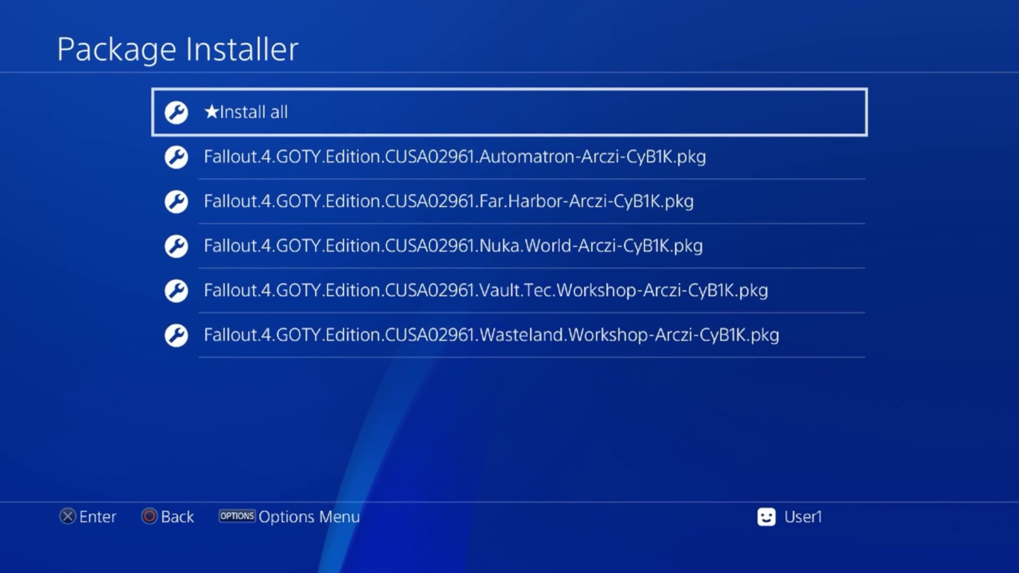
{"action": "key", "text": "Down"}
{"action": "key", "text": "Down"}
{"action": "key", "text": "Down"}
{"action": "key", "text": "Down"}
{"action": "key", "text": "Down"}
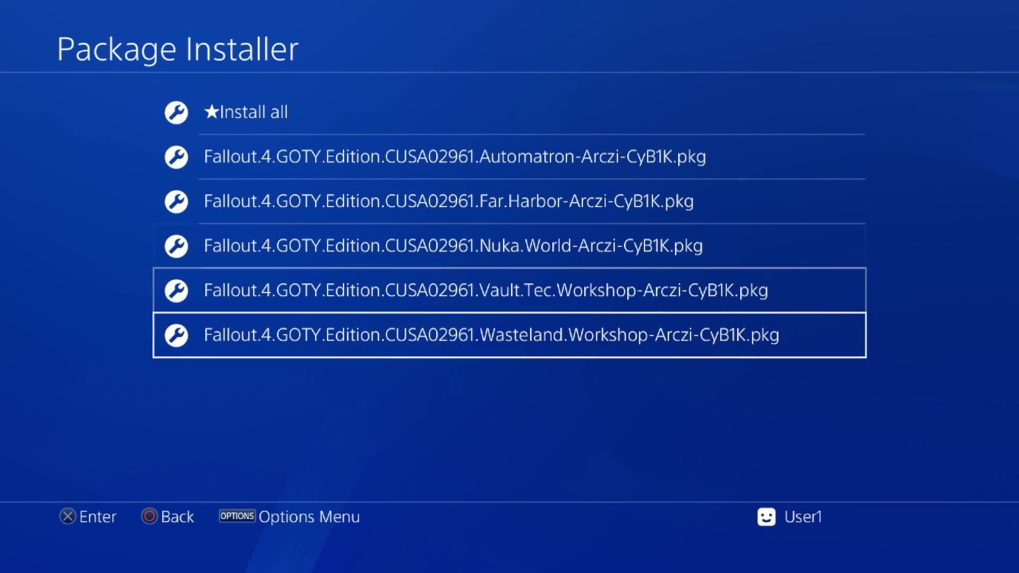
{"action": "key", "text": "Up"}
{"action": "key", "text": "Up"}
{"action": "key", "text": "Up"}
{"action": "key", "text": "Up"}
{"action": "key", "text": "Up"}
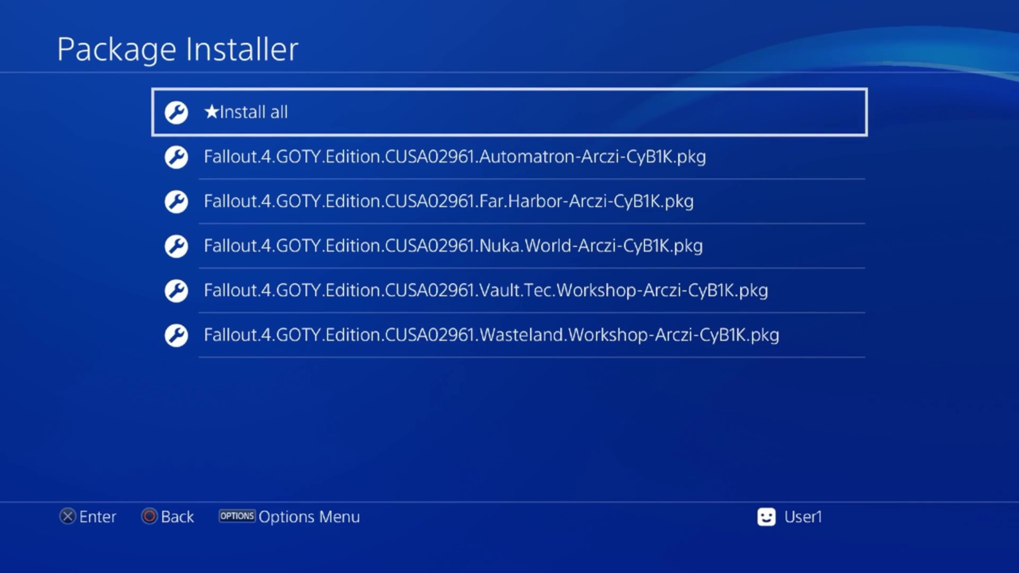
{"action": "key", "text": "Return"}
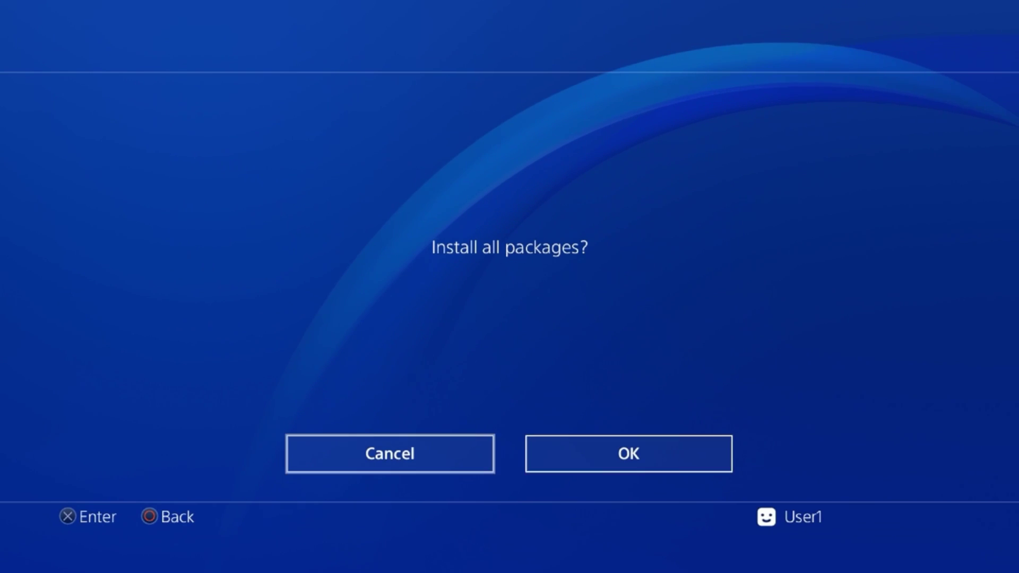
{"action": "key", "text": "Right"}
{"action": "key", "text": "Return"}
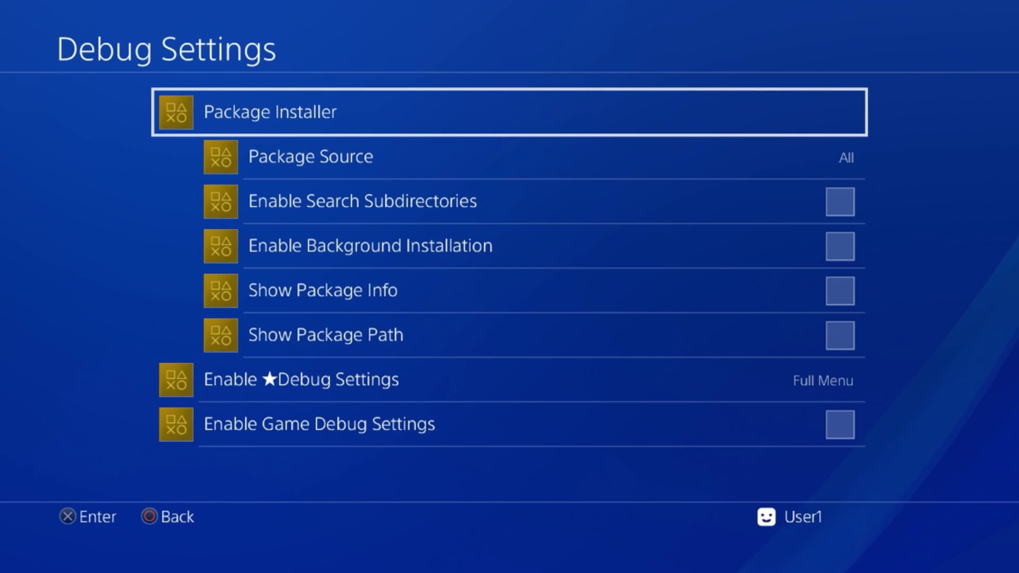
{"action": "key", "text": "Escape"}
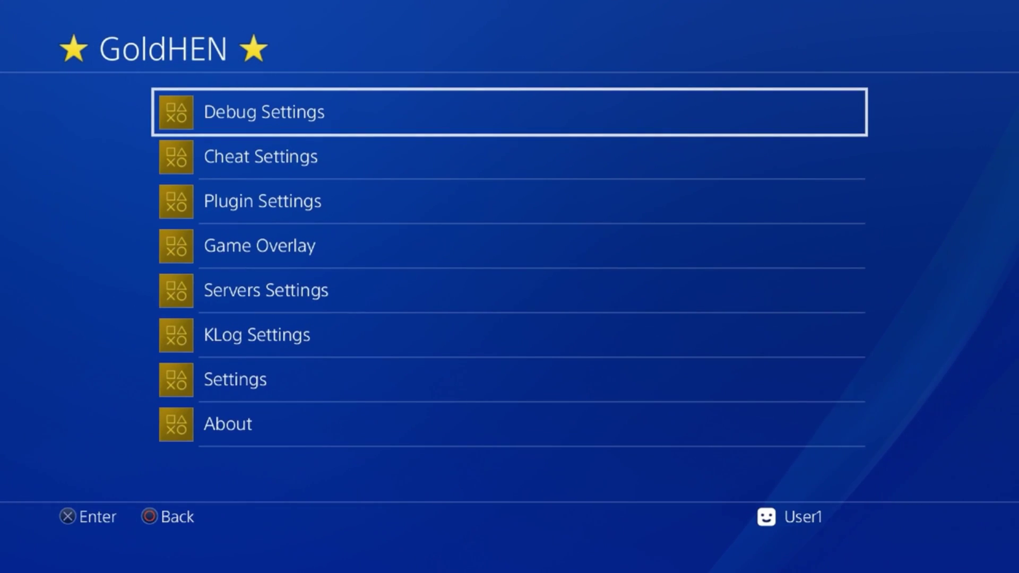
{"action": "key", "text": "Escape"}
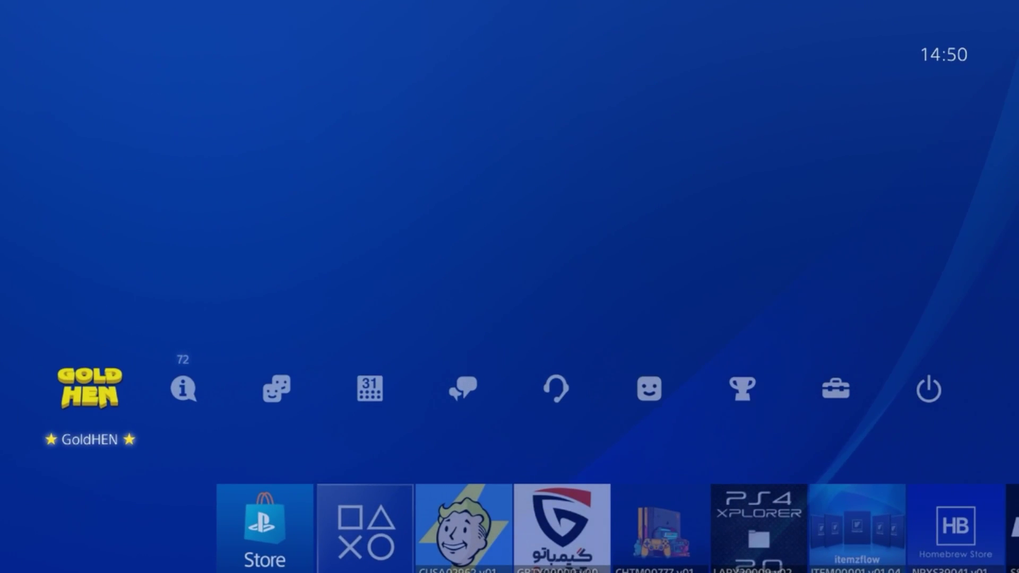
{"action": "key", "text": "Down"}
{"action": "key", "text": "Right"}
{"action": "key", "text": "Right"}
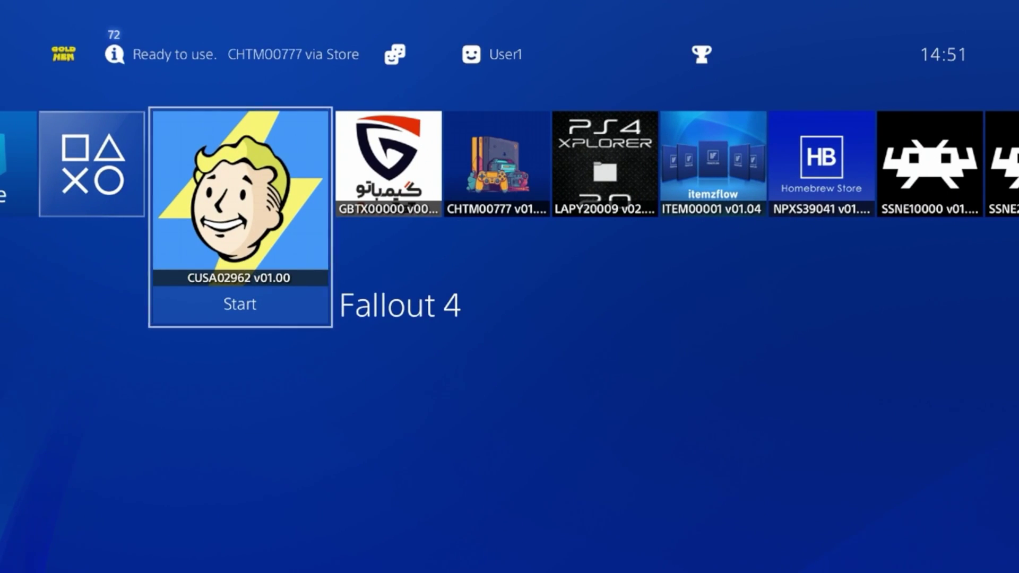
{"action": "key", "text": "Up"}
{"action": "key", "text": "Right"}
{"action": "key", "text": "Right"}
{"action": "key", "text": "Right"}
{"action": "key", "text": "Right"}
{"action": "key", "text": "Right"}
{"action": "key", "text": "Right"}
{"action": "key", "text": "Right"}
{"action": "key", "text": "Right"}
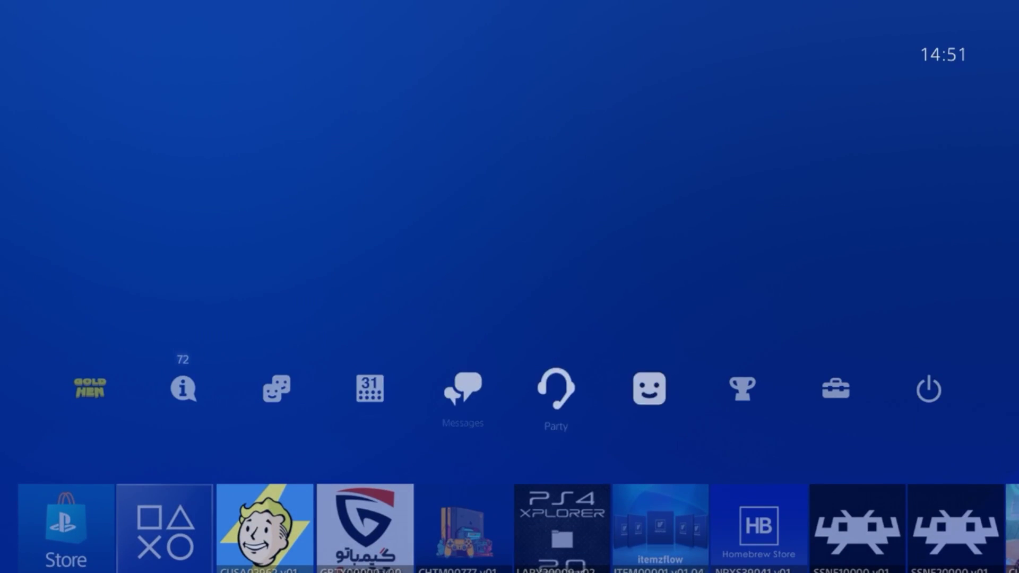
{"action": "key", "text": "Return"}
{"action": "key", "text": "Down"}
{"action": "key", "text": "Down"}
{"action": "key", "text": "Down"}
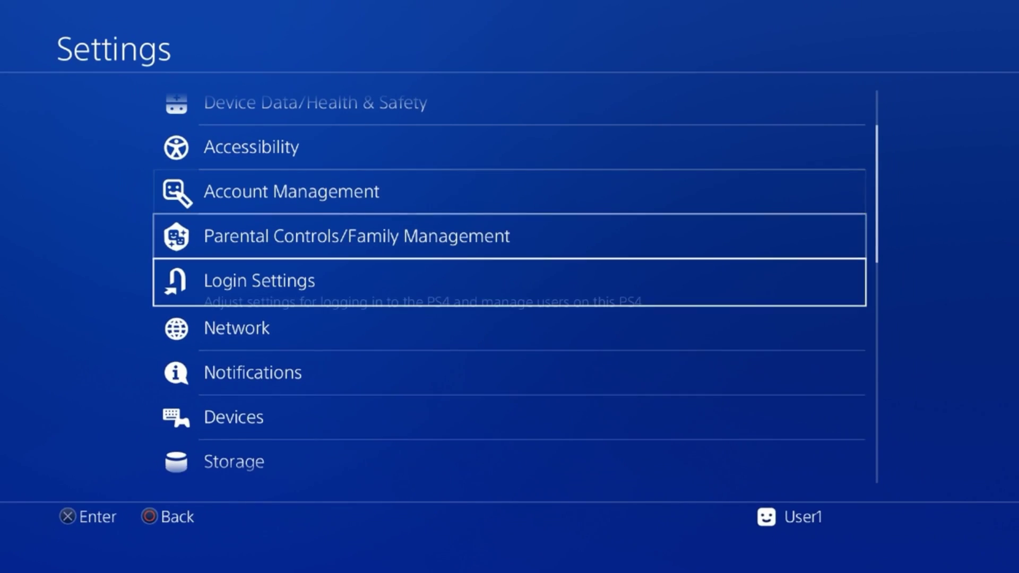
{"action": "key", "text": "Return"}
{"action": "key", "text": "Down"}
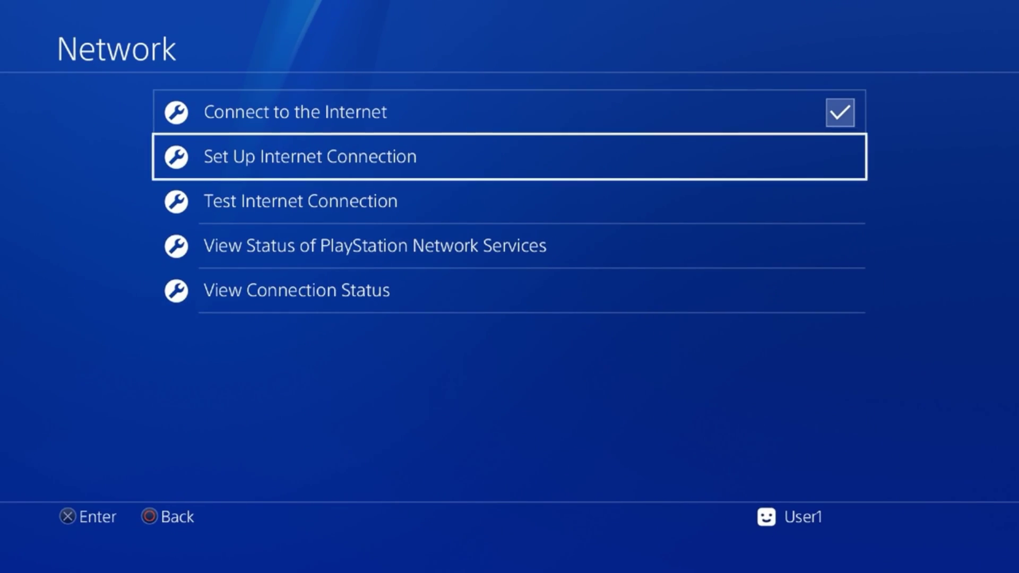
{"action": "key", "text": "Return"}
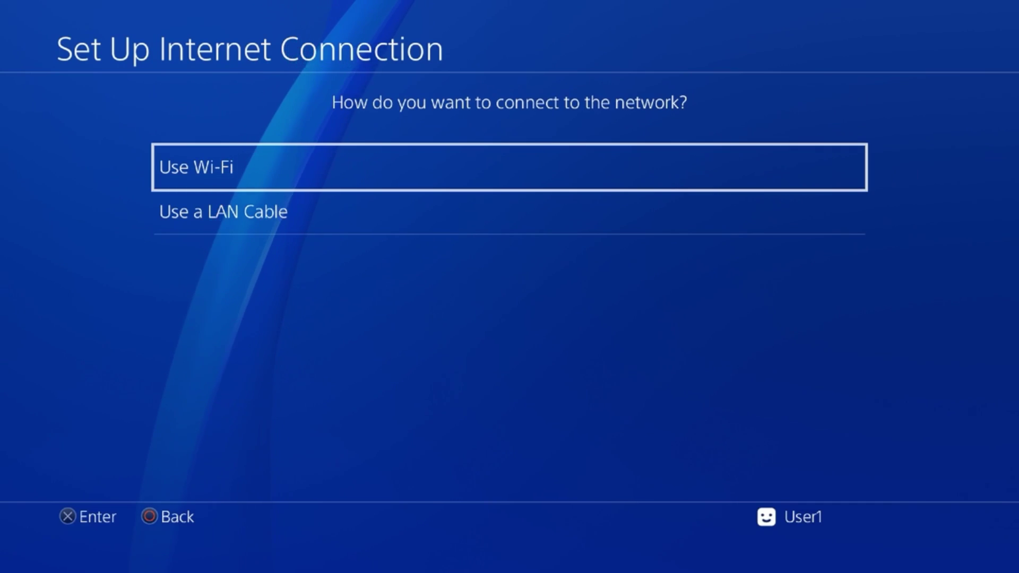
{"action": "key", "text": "Escape"}
{"action": "key", "text": "Escape"}
{"action": "key", "text": "Escape"}
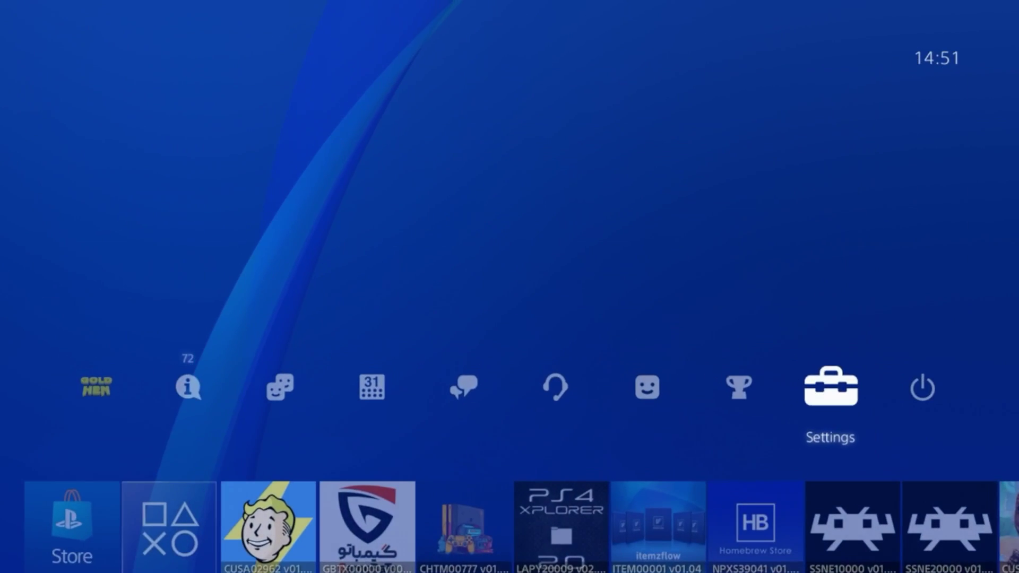
Review GoldHEN's Usb and Hdd package sources, keep Package Source on All
{"action": "key", "text": "Left"}
{"action": "key", "text": "Left"}
{"action": "key", "text": "Left"}
{"action": "key", "text": "Left"}
{"action": "key", "text": "Left"}
{"action": "key", "text": "Left"}
{"action": "key", "text": "Left"}
{"action": "key", "text": "Left"}
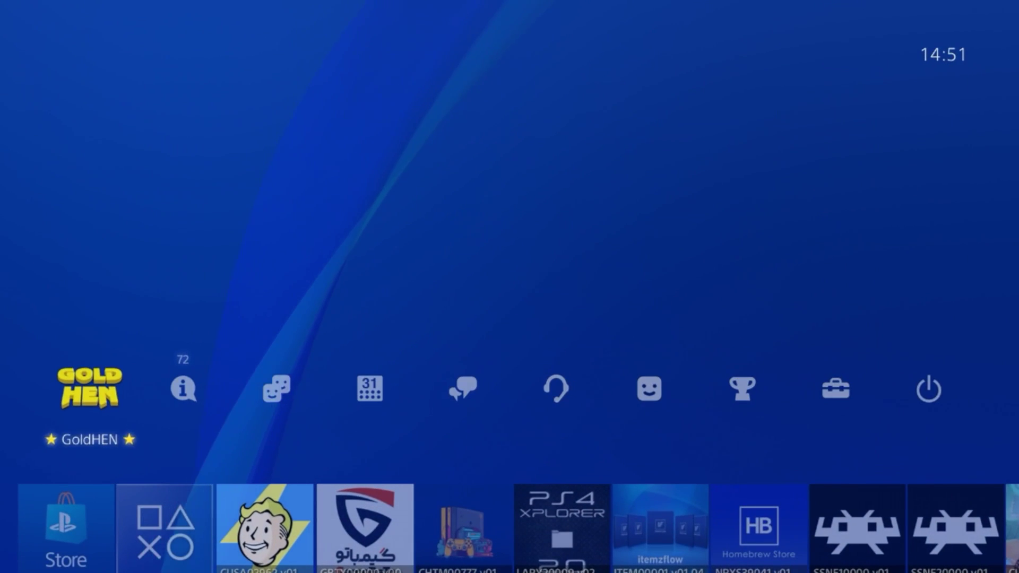
{"action": "key", "text": "Return"}
{"action": "key", "text": "Return"}
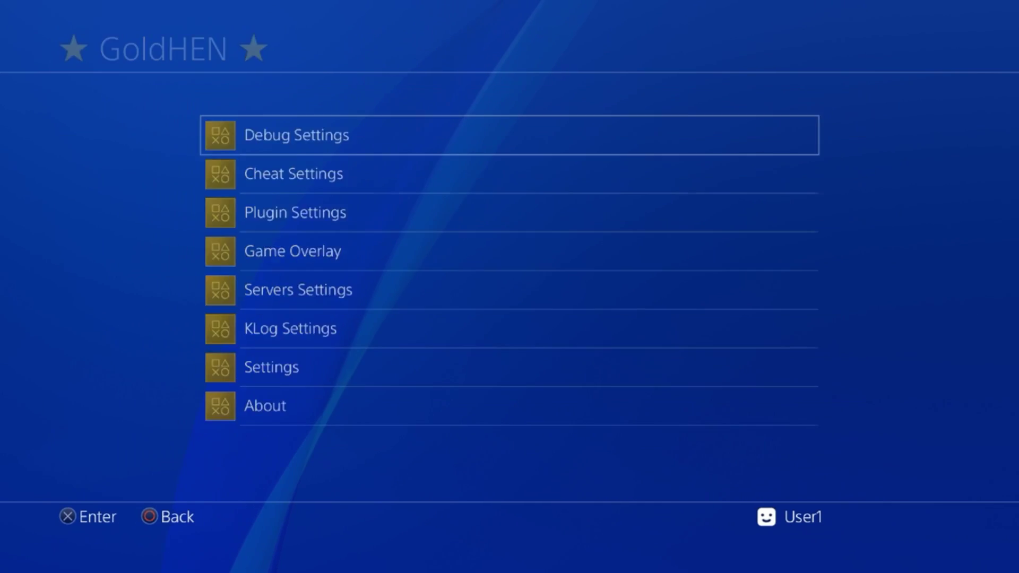
{"action": "key", "text": "Down"}
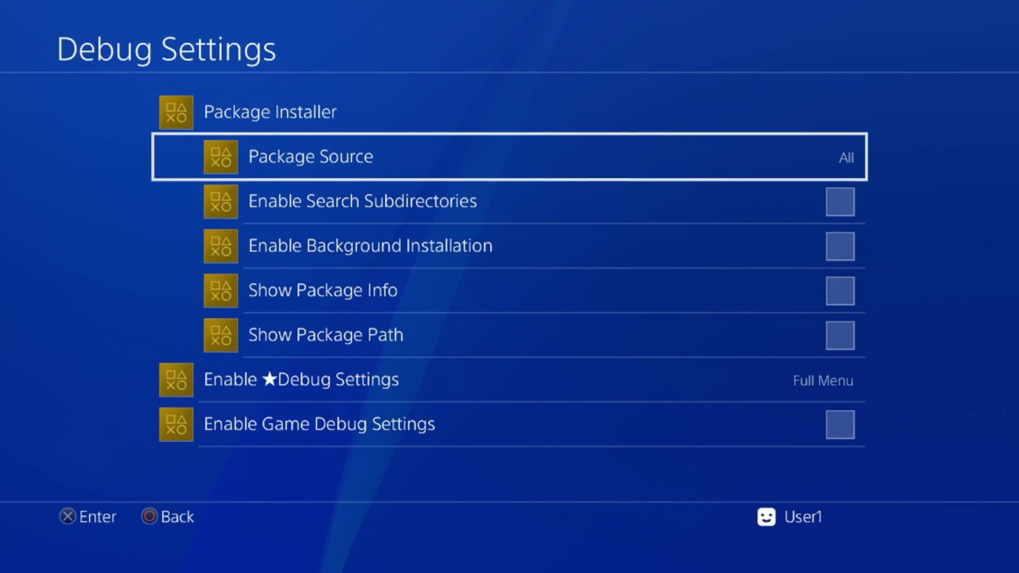
{"action": "key", "text": "Return"}
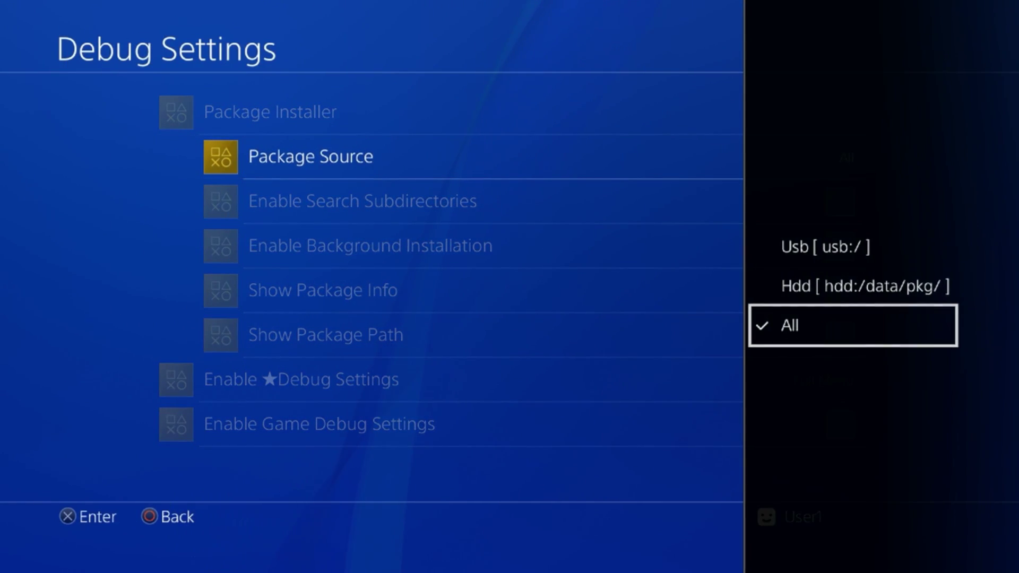
{"action": "key", "text": "Up"}
{"action": "key", "text": "Up"}
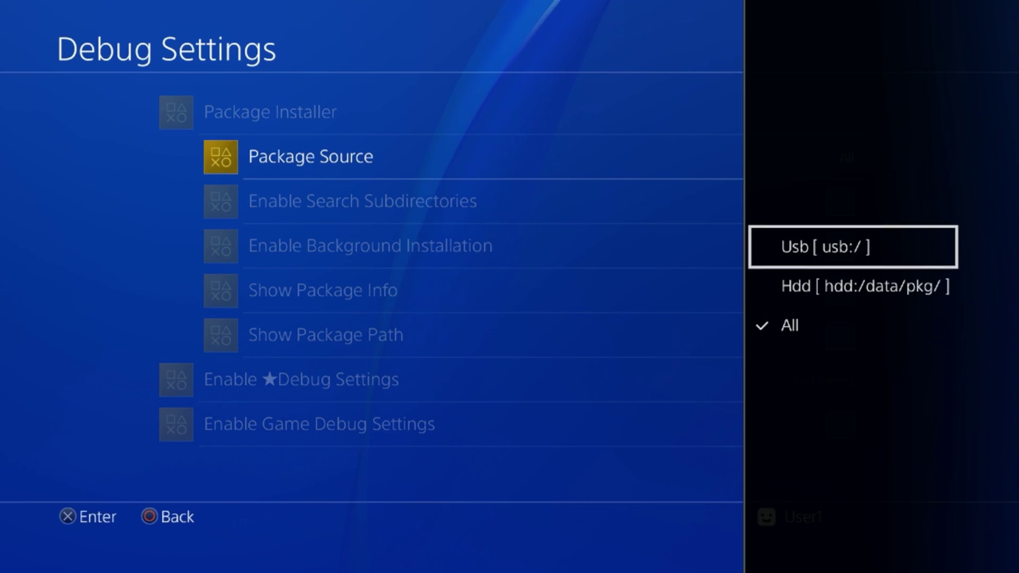
{"action": "key", "text": "Down"}
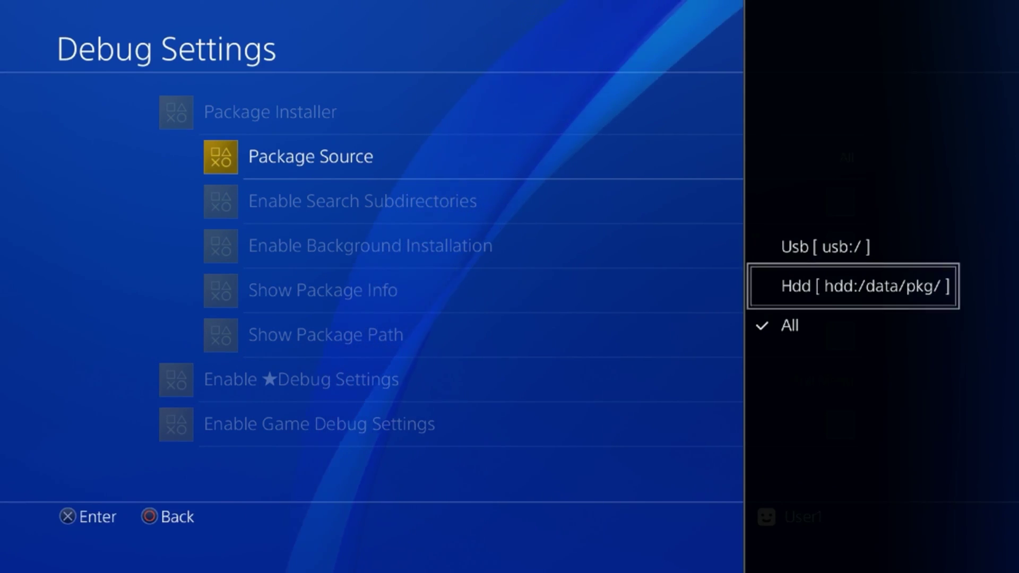
{"action": "key", "text": "Down"}
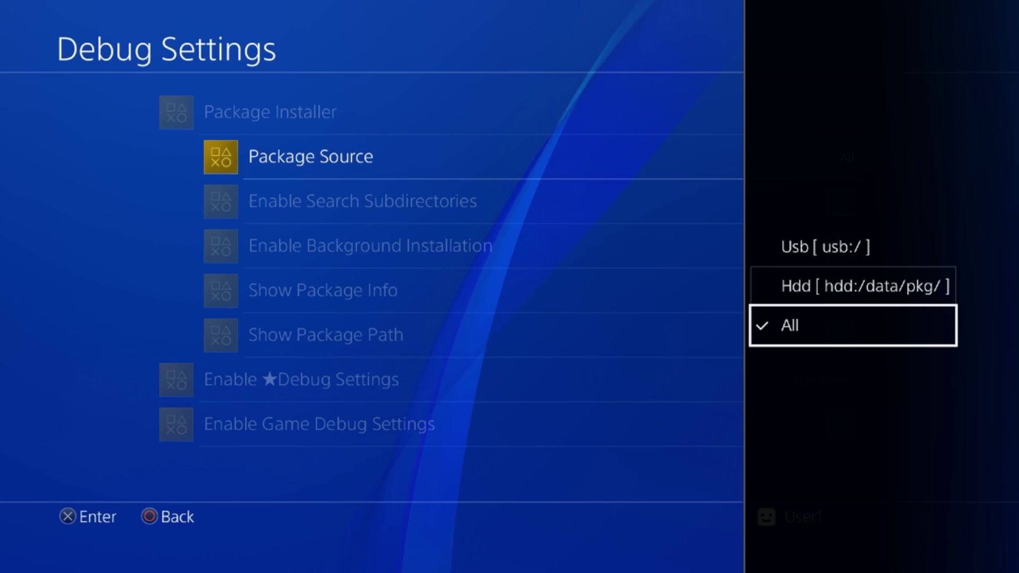
{"action": "key", "text": "Return"}
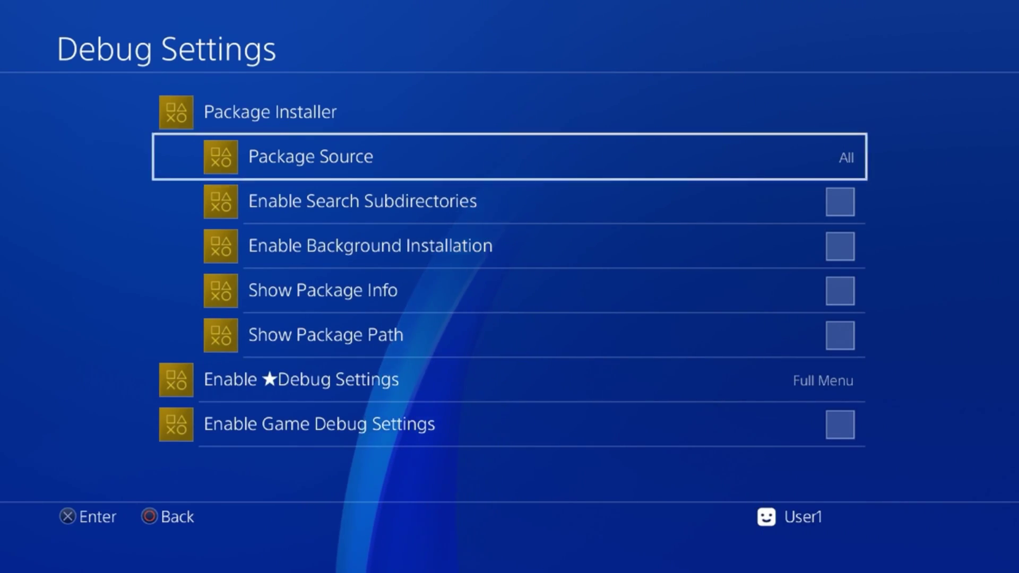
{"action": "key", "text": "Escape"}
Turn GoldHEN's FTP server off and back on so it listens on port 2121
{"action": "key", "text": "Down"}
{"action": "key", "text": "Down"}
{"action": "key", "text": "Down"}
{"action": "key", "text": "Down"}
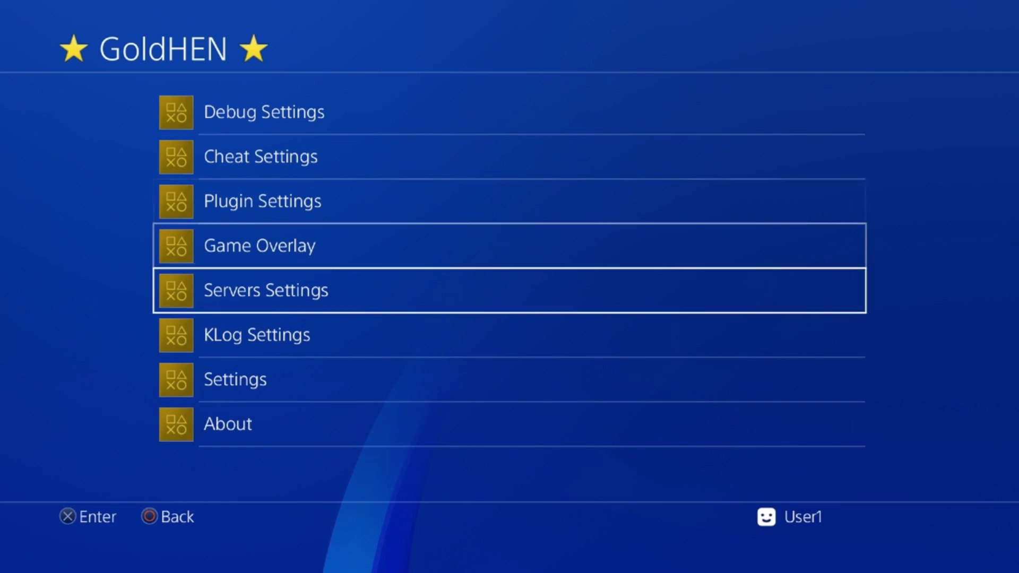
{"action": "key", "text": "Return"}
{"action": "key", "text": "Down"}
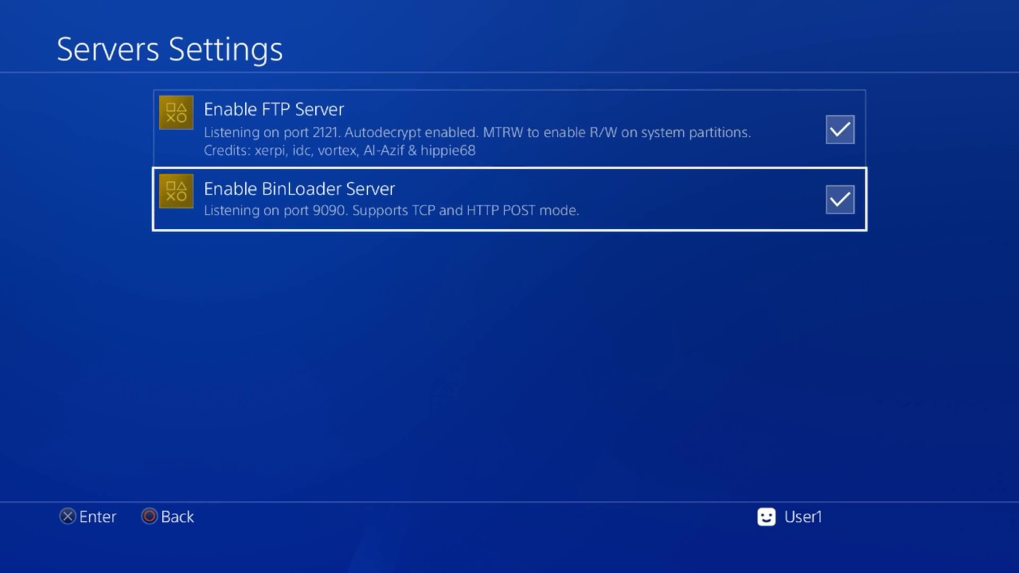
{"action": "key", "text": "Up"}
{"action": "key", "text": "Return"}
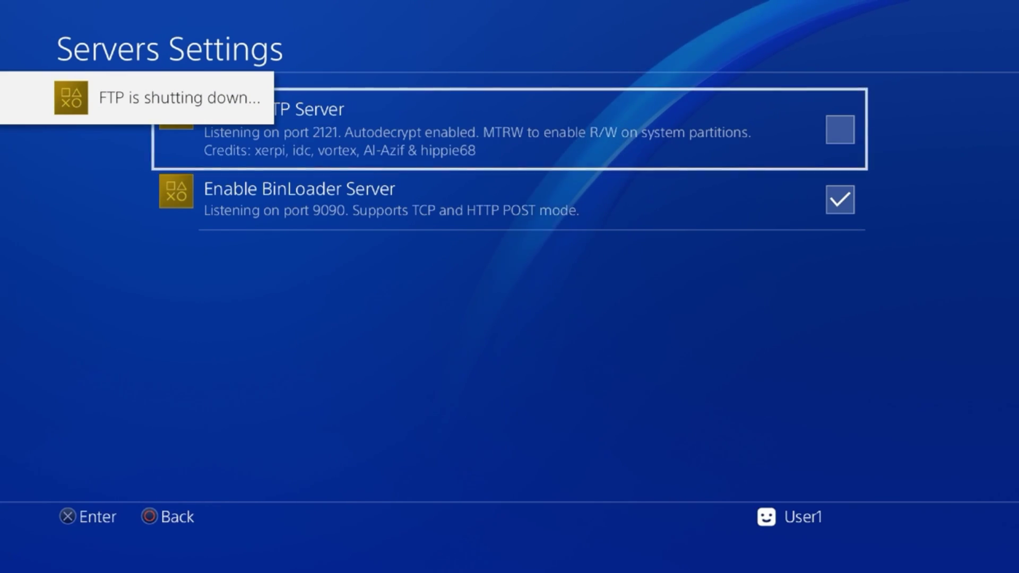
{"action": "key", "text": "Return"}
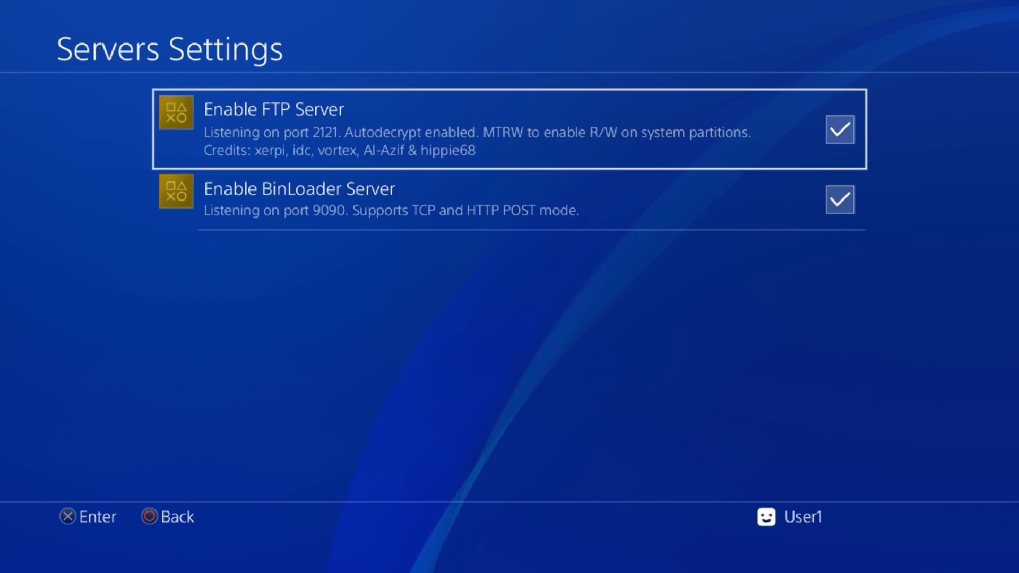
{"action": "key", "text": "Escape"}
{"action": "key", "text": "Up"}
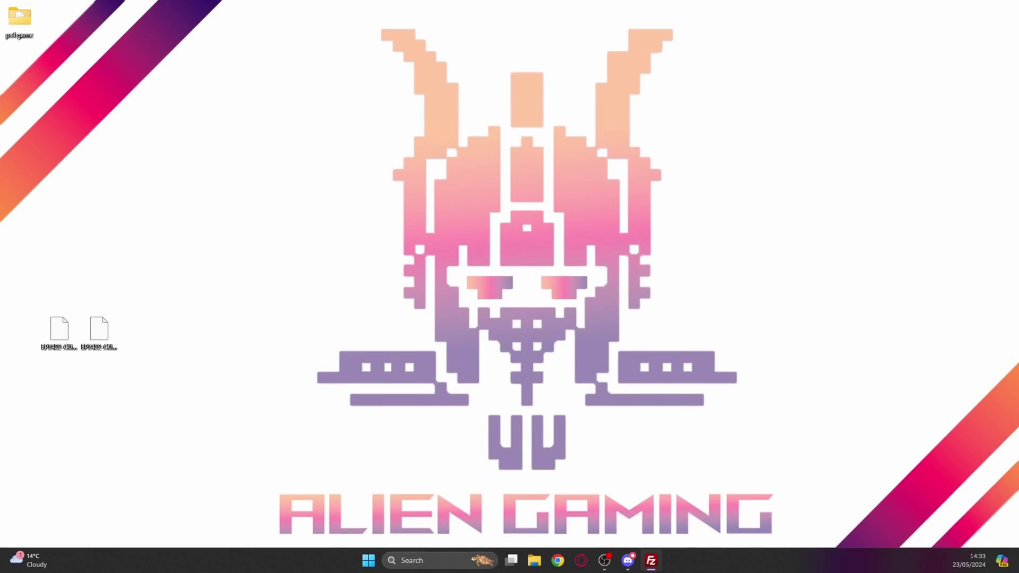
Quickconnect FileZilla to the PS4's FTP server at 192.168.0.54, port 2121
{"action": "left_click_drag", "start_coordinate": [679, 237], "coordinate": [596, 42]}
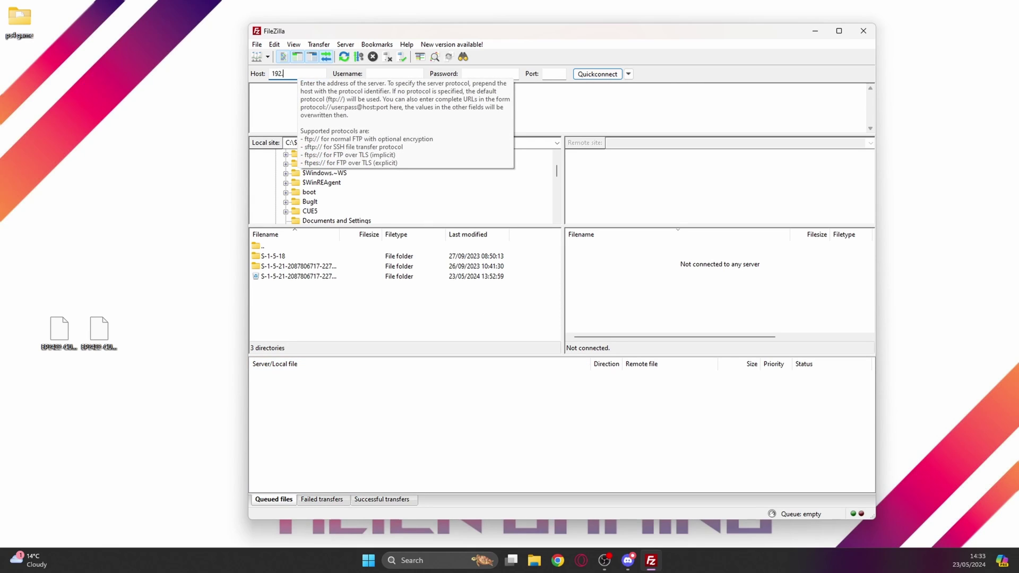
{"action": "type", "text": "8.0.54"}
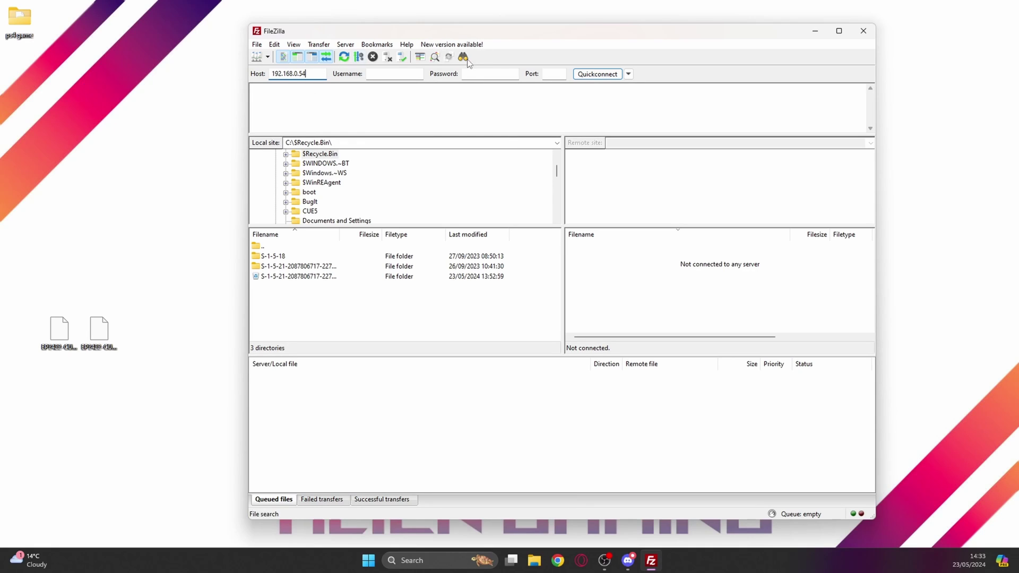
{"action": "left_click", "coordinate": [555, 74]}
{"action": "left_click", "coordinate": [595, 75]}
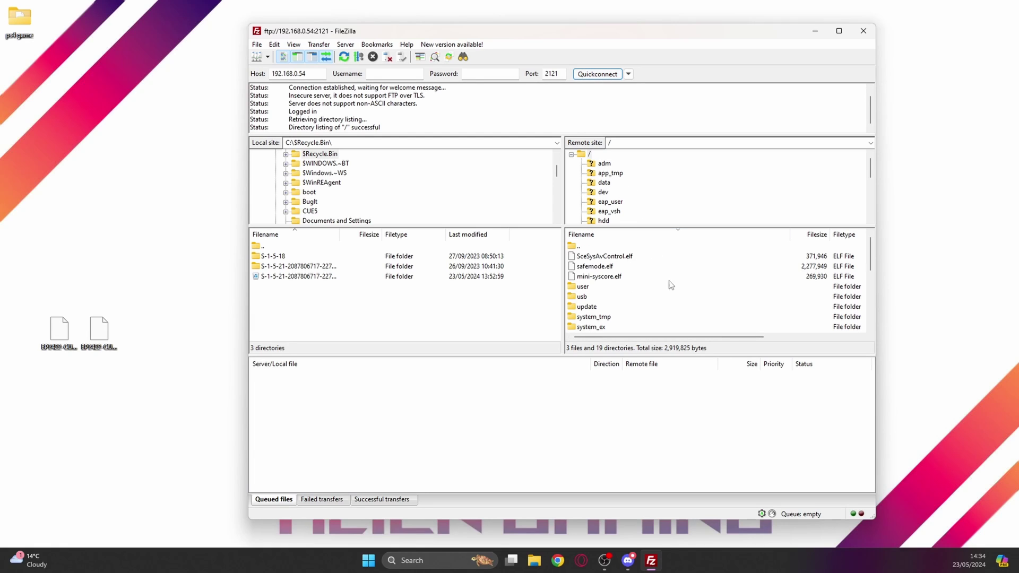
Open the PS4's remote data folder and look through its contents
{"action": "scroll", "coordinate": [640, 295], "scroll_direction": "down", "scroll_amount": 1}
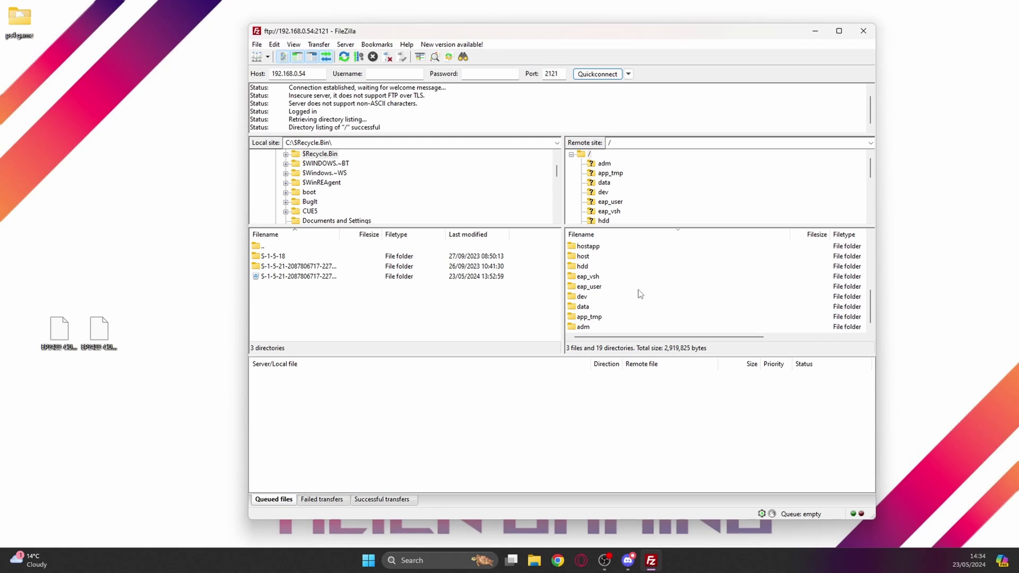
{"action": "double_click", "coordinate": [582, 306]}
{"action": "scroll", "coordinate": [620, 288], "scroll_direction": "down", "scroll_amount": 1}
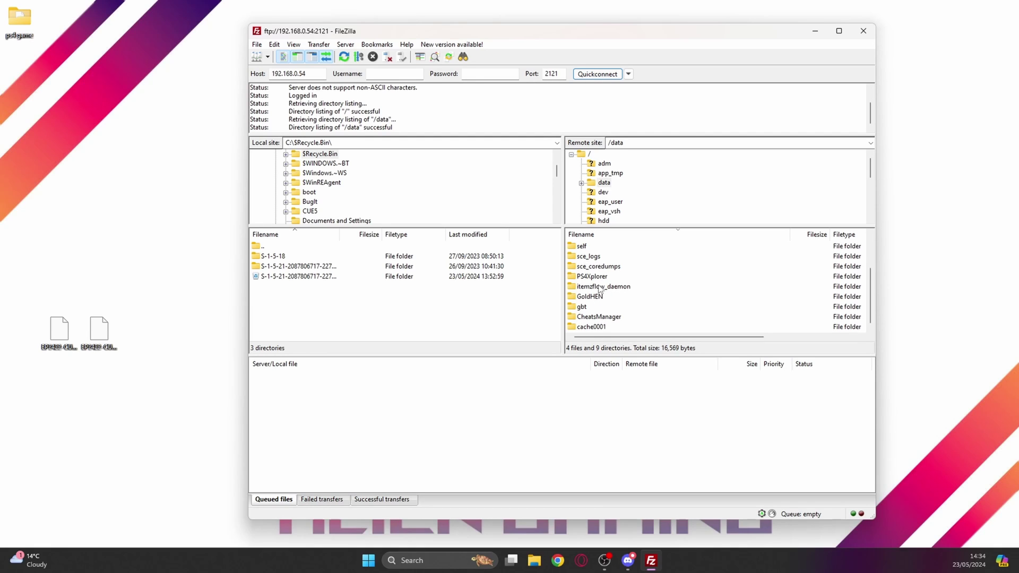
{"action": "scroll", "coordinate": [600, 288], "scroll_direction": "up", "scroll_amount": 2}
{"action": "scroll", "coordinate": [602, 285], "scroll_direction": "down", "scroll_amount": 2}
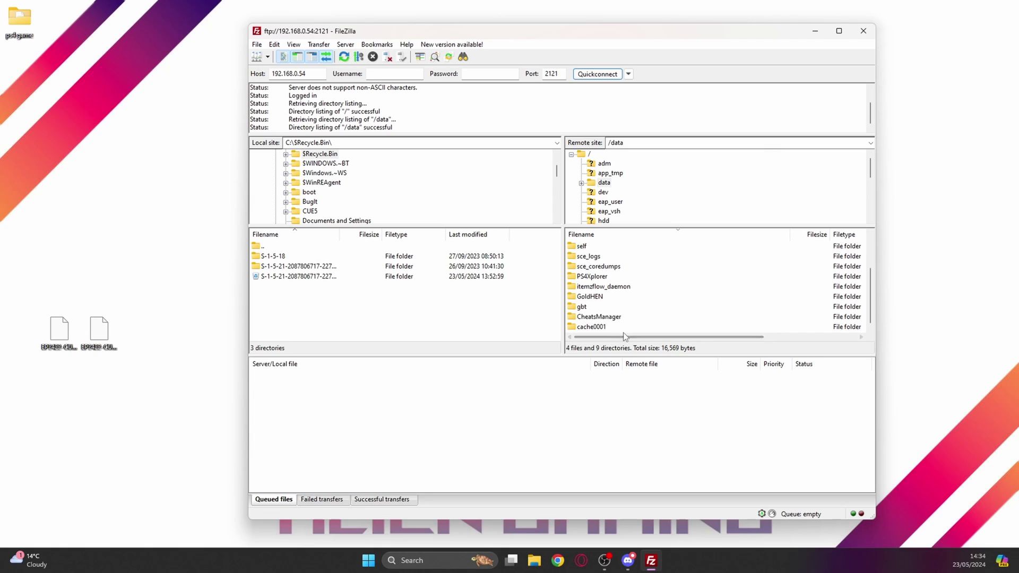
{"action": "scroll", "coordinate": [589, 292], "scroll_direction": "up", "scroll_amount": 2}
Create a new pkg directory under /data on the PS4
{"action": "right_click", "coordinate": [661, 268]}
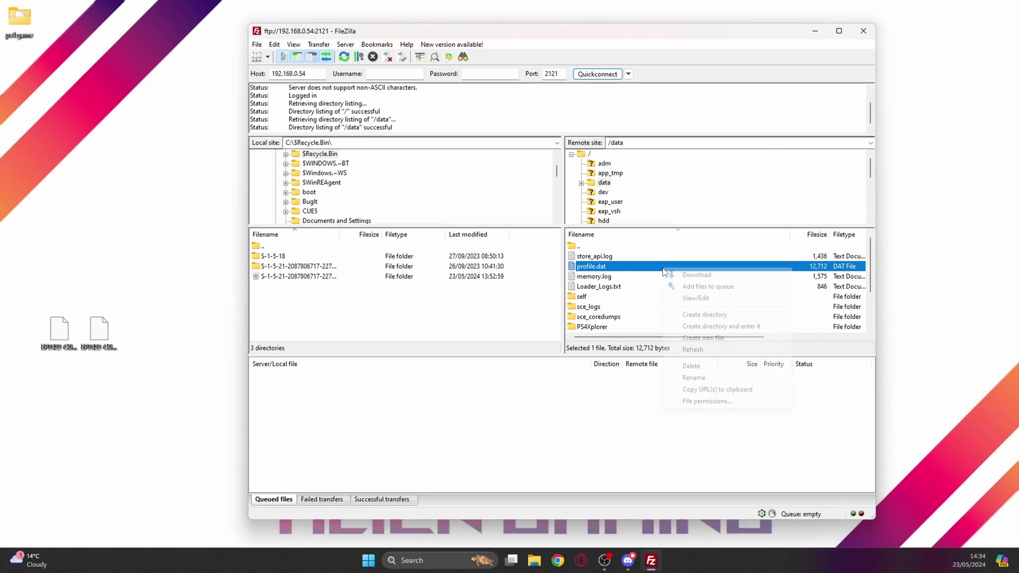
{"action": "left_click", "coordinate": [705, 315]}
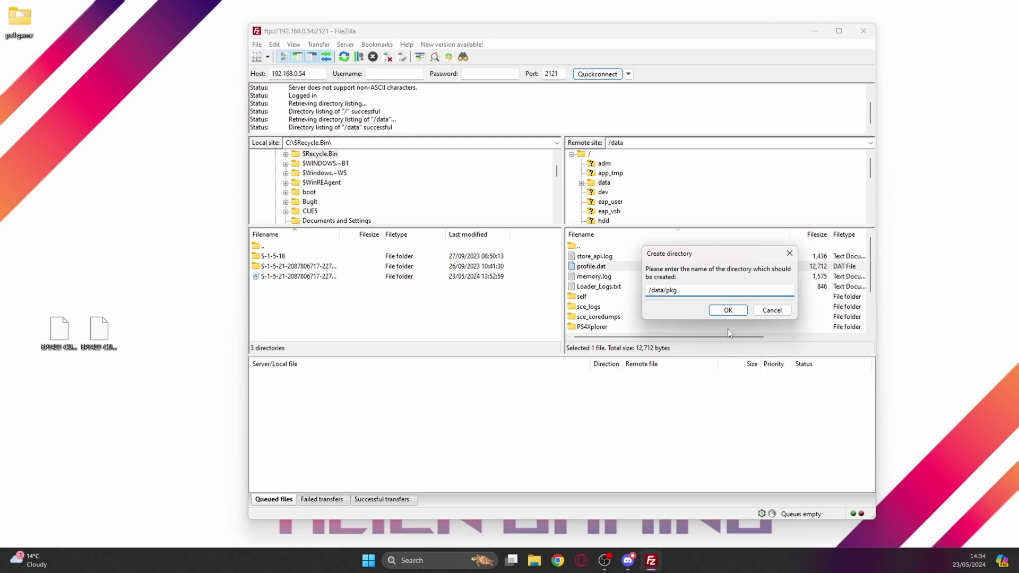
{"action": "left_click", "coordinate": [728, 310]}
Upload both Bomb Rush Cyberfunk pkg files from the desktop into /data/pkg
{"action": "scroll", "coordinate": [696, 313], "scroll_direction": "down", "scroll_amount": 1}
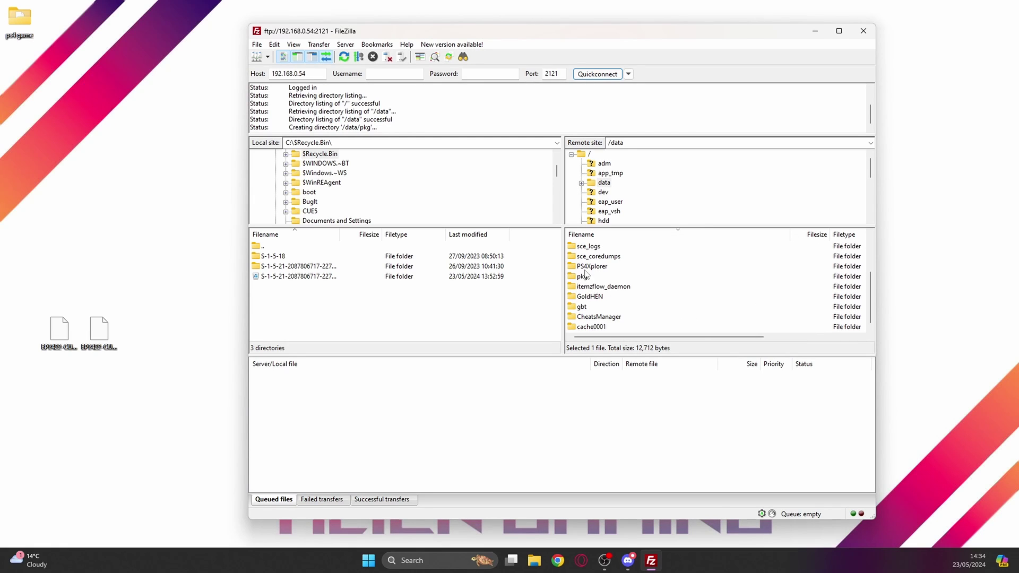
{"action": "double_click", "coordinate": [585, 277]}
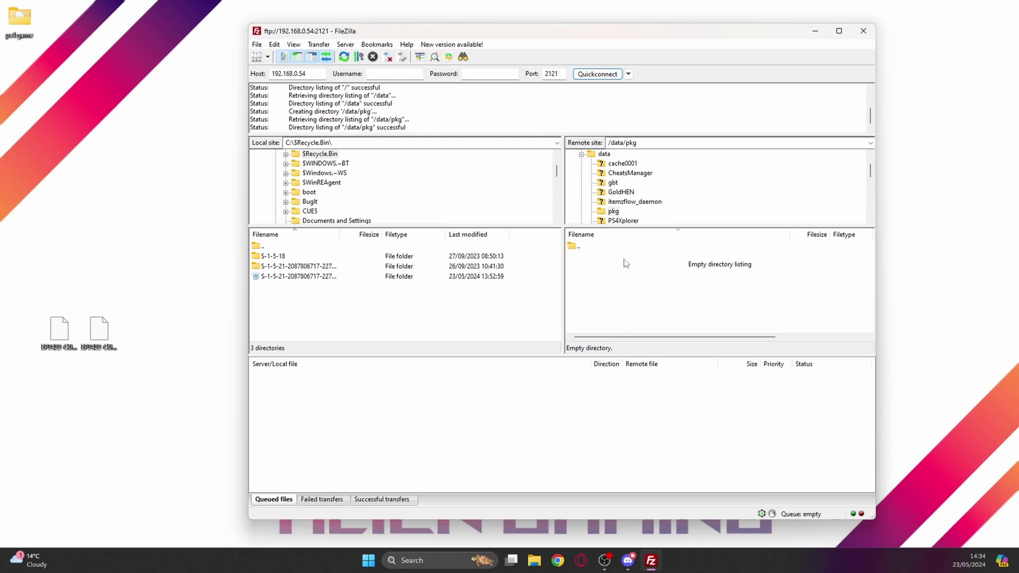
{"action": "left_click_drag", "start_coordinate": [139, 356], "coordinate": [630, 290]}
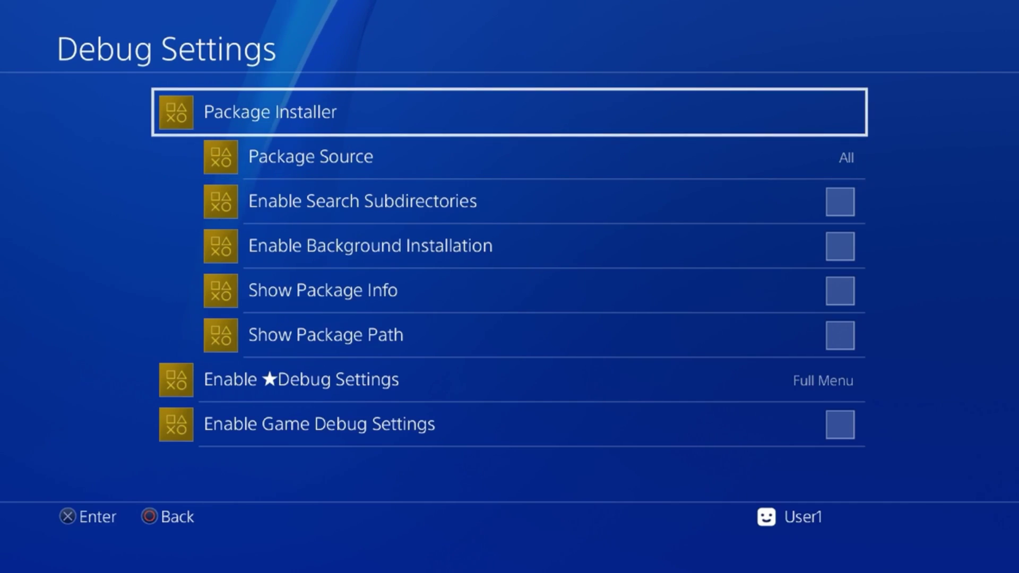
Install both Bomb Rush Cyberfunk packages with Package Installer's ★Install all
{"action": "key", "text": "Return"}
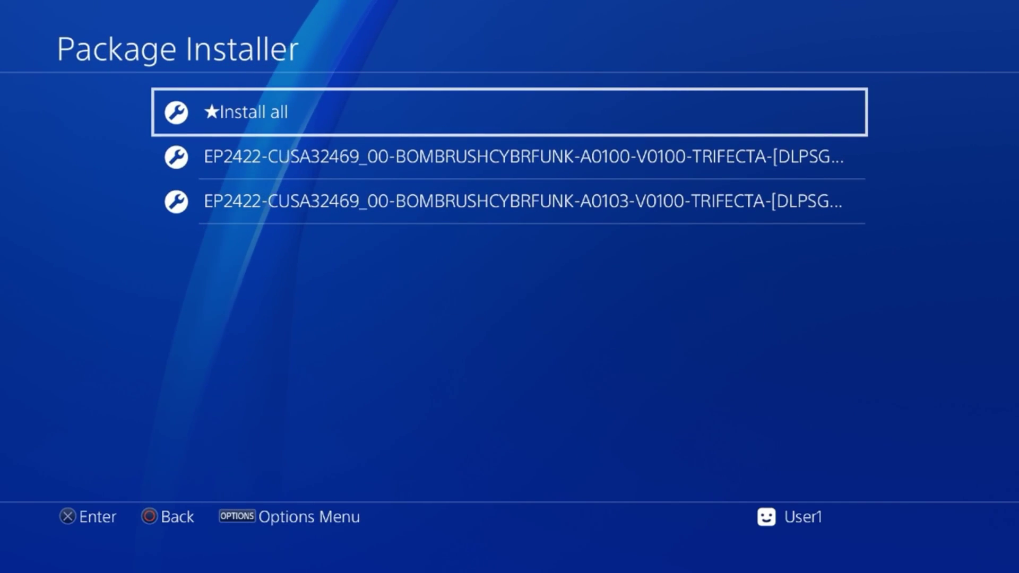
{"action": "key", "text": "Down"}
{"action": "key", "text": "Down"}
{"action": "key", "text": "Up"}
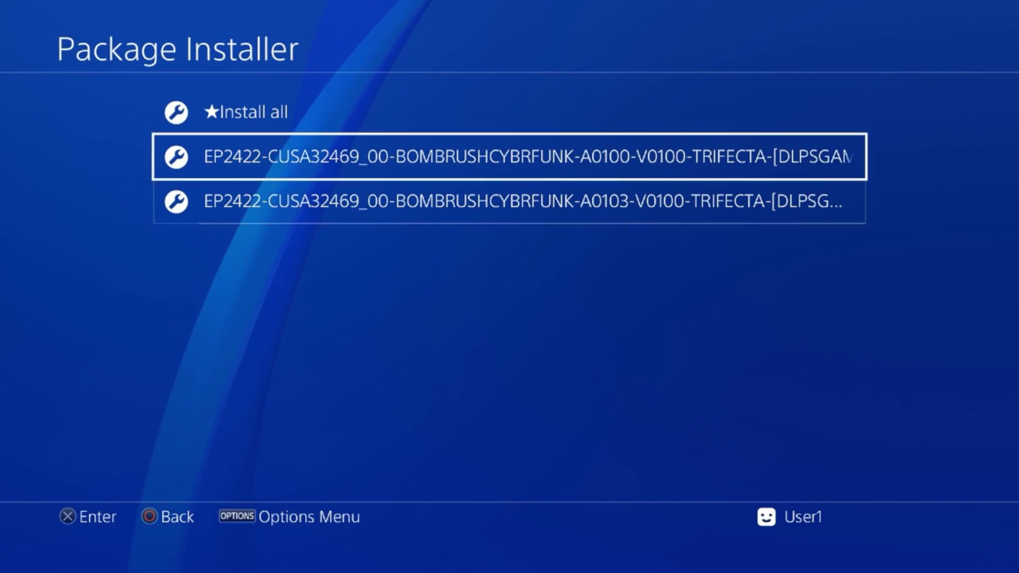
{"action": "key", "text": "Up"}
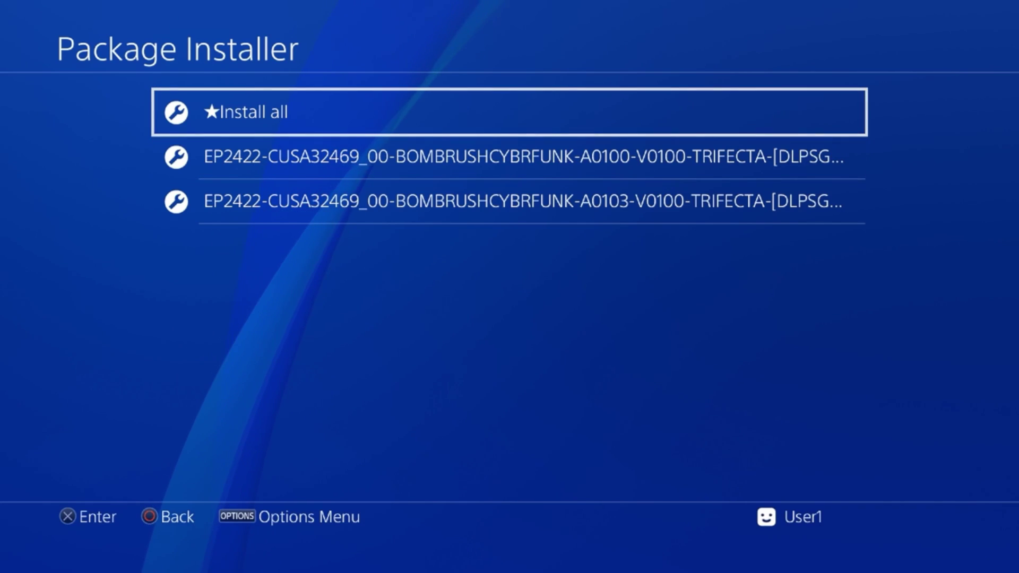
{"action": "key", "text": "Return"}
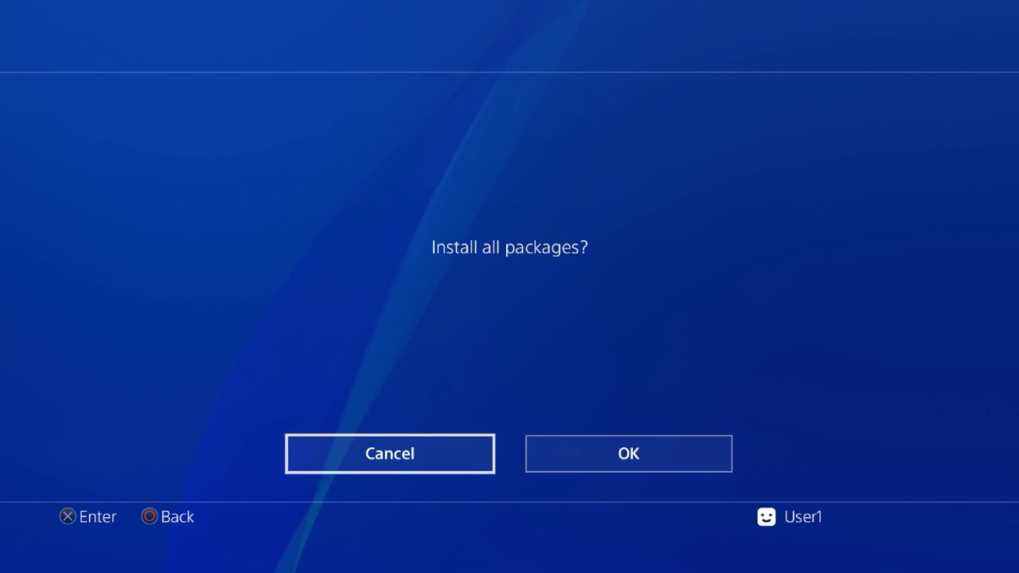
{"action": "key", "text": "Right"}
{"action": "key", "text": "Return"}
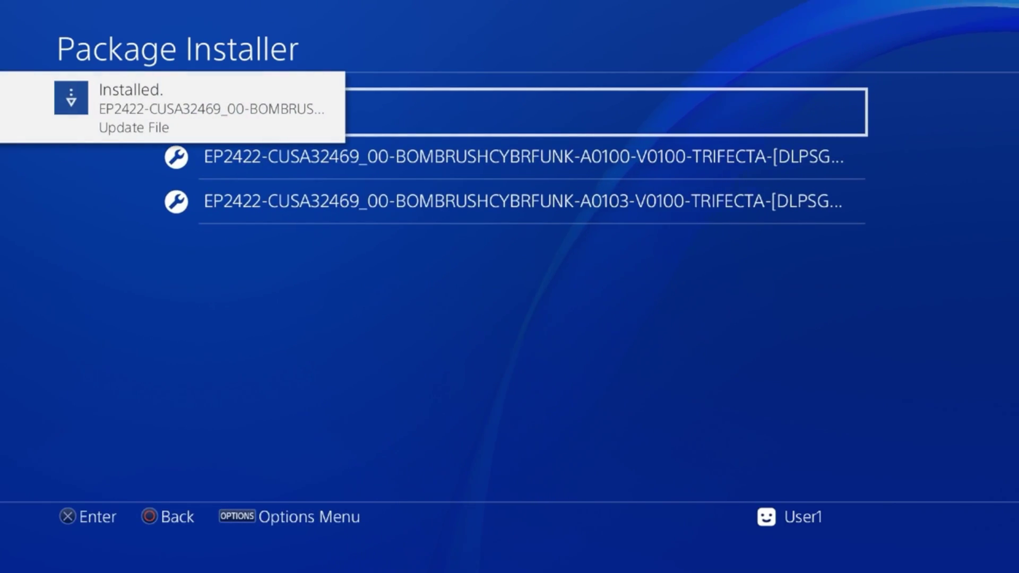
Browse the two listed Bomb Rush Cyberfunk packages, checking the sorting options
{"action": "left_click", "coordinate": [509, 156]}
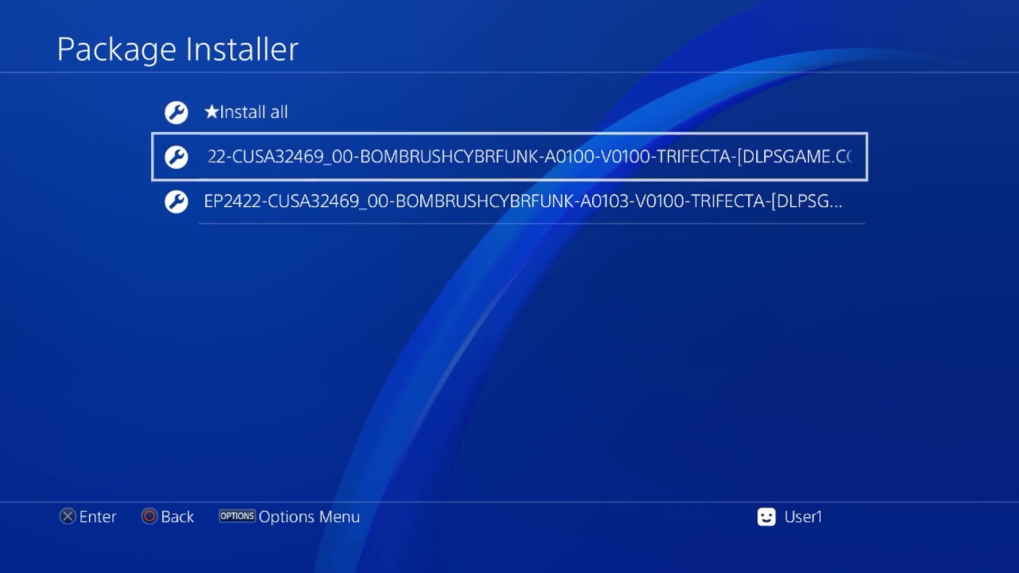
{"action": "key", "text": "Menu"}
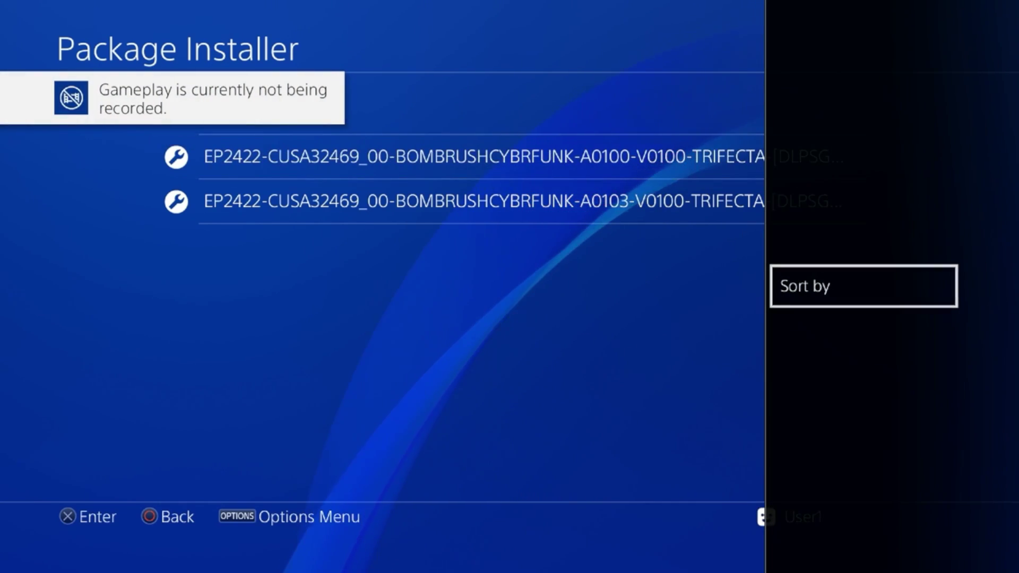
{"action": "key", "text": "Escape"}
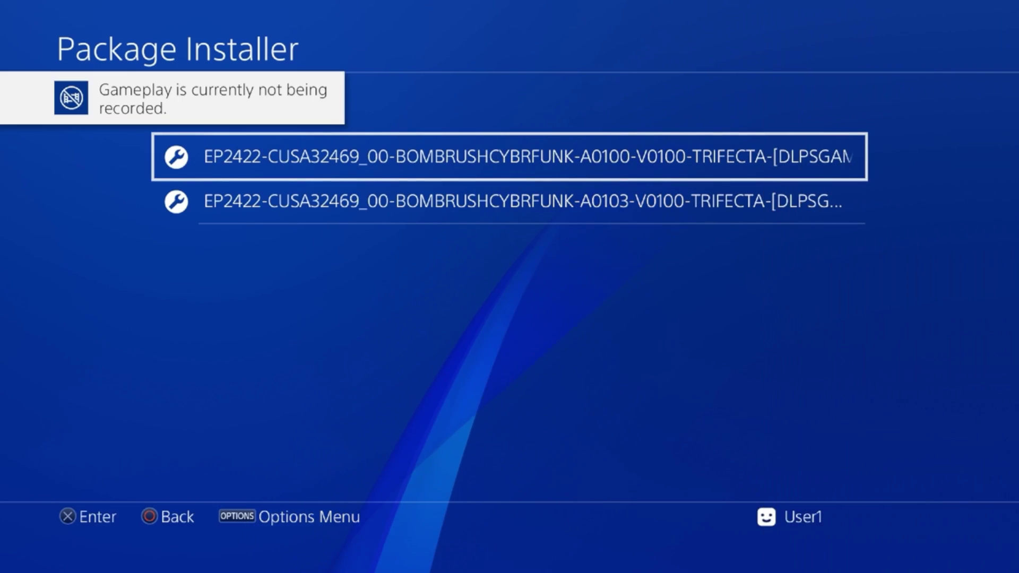
{"action": "key", "text": "Down"}
{"action": "key", "text": "Up"}
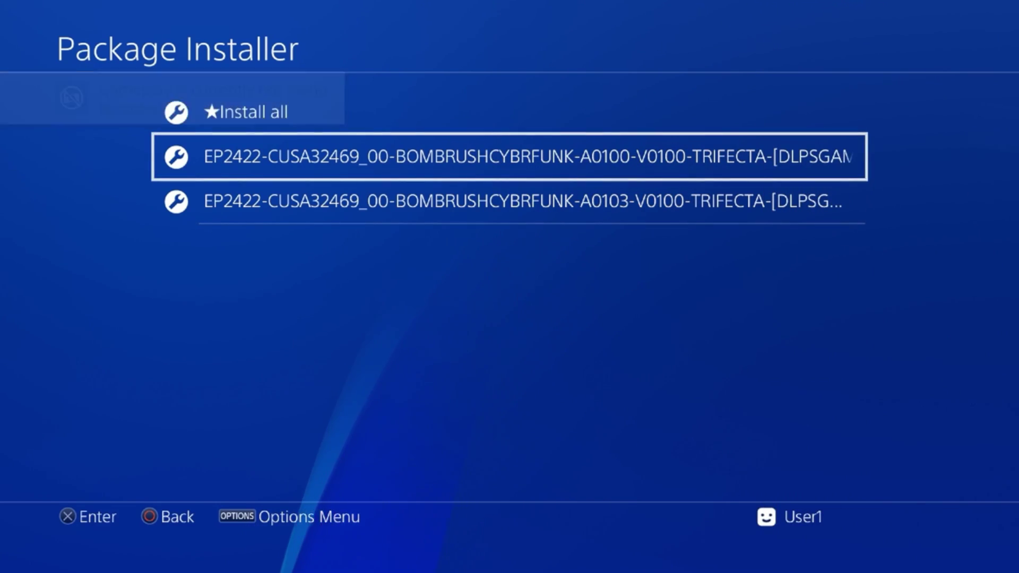
{"action": "key", "text": "Up"}
{"action": "key", "text": "Down"}
{"action": "key", "text": "Up"}
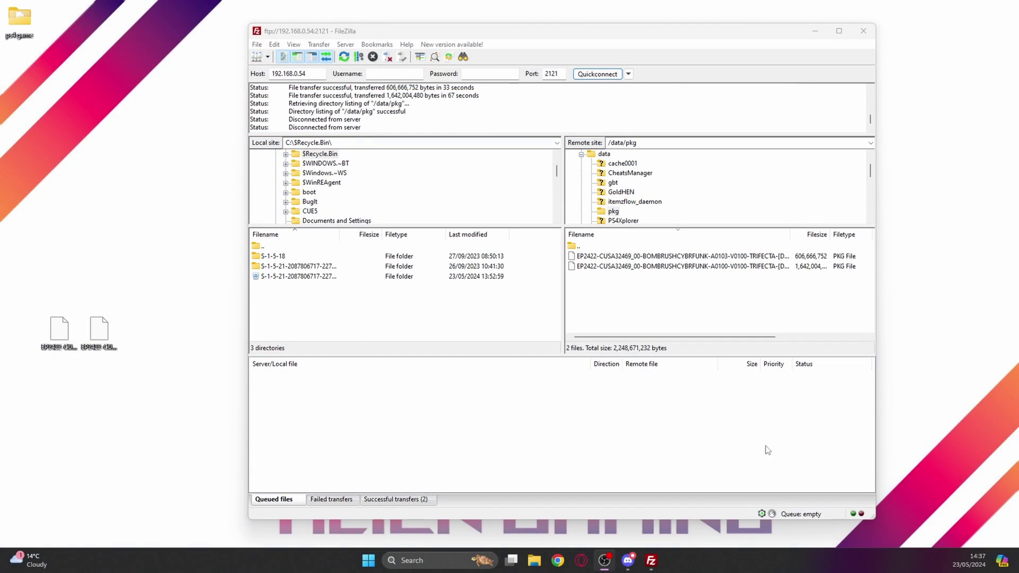
Delete both Bomb Rush Cyberfunk pkg files from /data/pkg on the PS4
{"action": "left_click_drag", "start_coordinate": [608, 288], "coordinate": [591, 256]}
{"action": "right_click", "coordinate": [603, 264]}
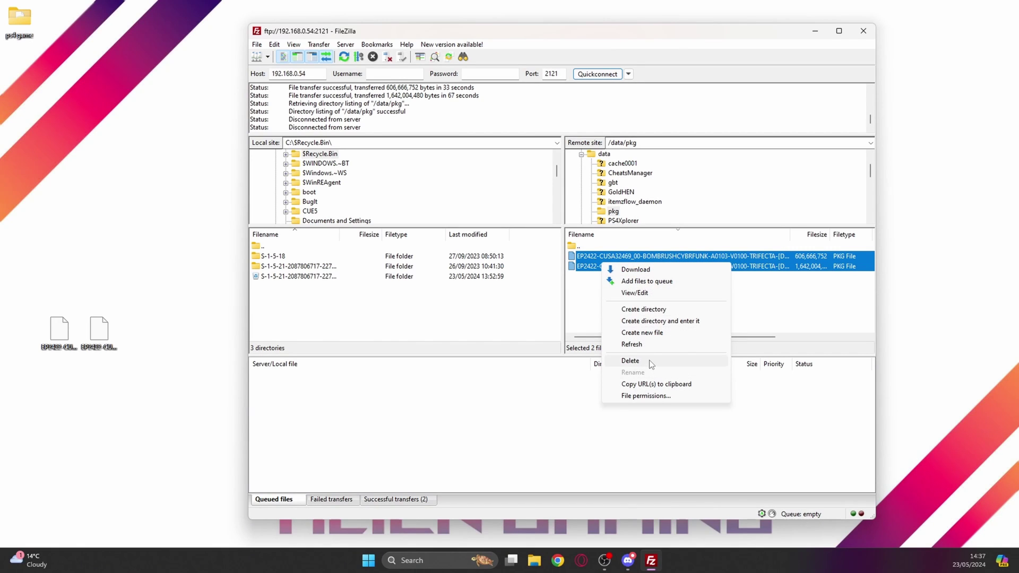
{"action": "left_click", "coordinate": [632, 361]}
{"action": "left_click", "coordinate": [586, 274]}
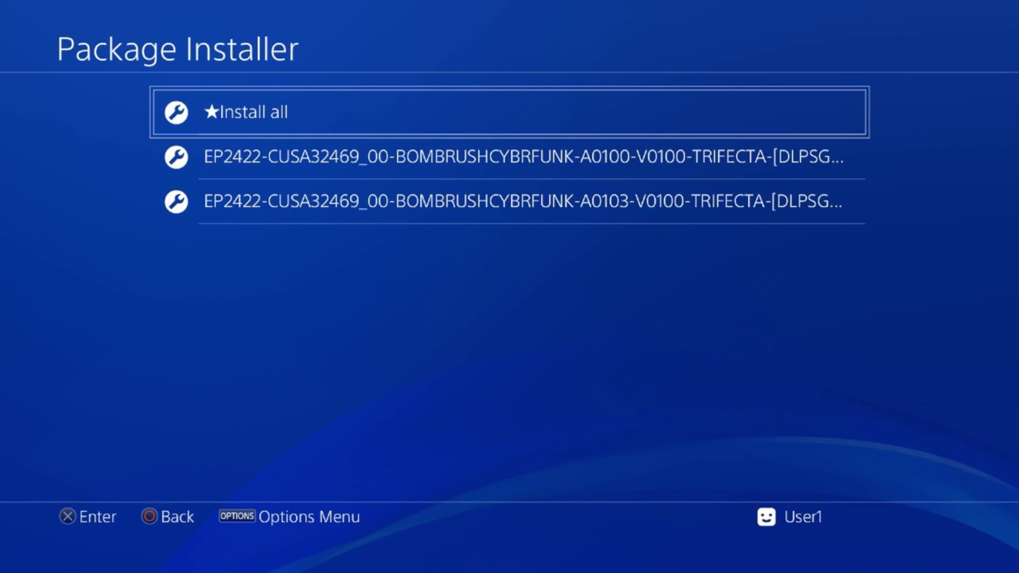
Confirm Package Installer shows No Packages found, then highlight the Bomb Rush Cyberfunk home-screen tile
{"action": "key", "text": "Escape"}
{"action": "key", "text": "Return"}
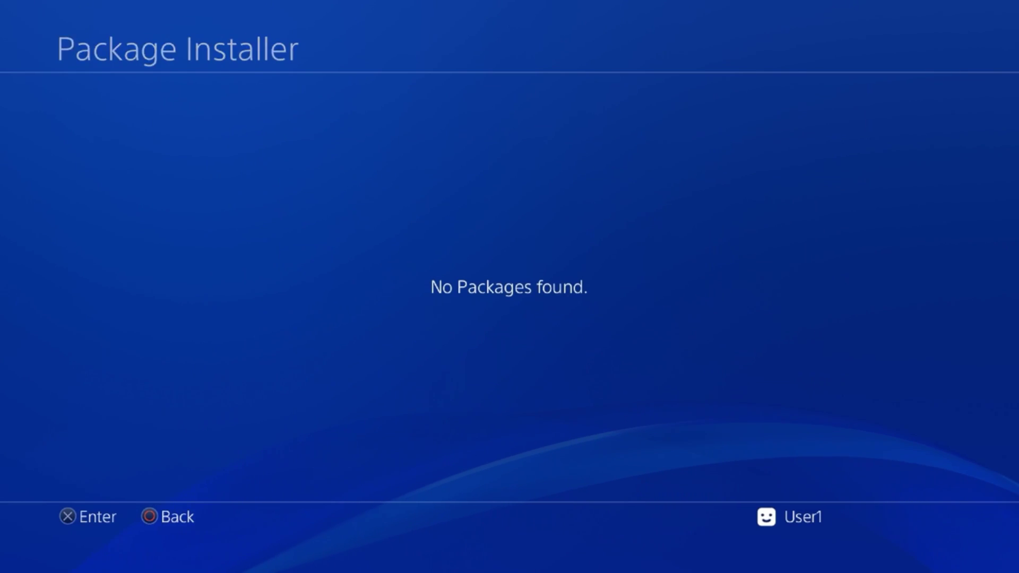
{"action": "key", "text": "Escape"}
{"action": "key", "text": "Escape"}
{"action": "key", "text": "Escape"}
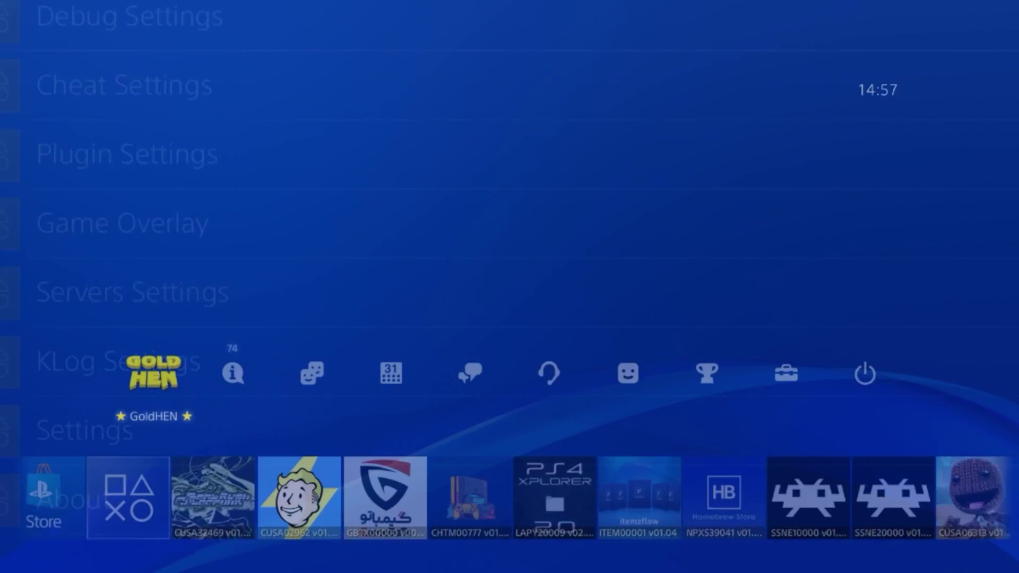
{"action": "key", "text": "Down"}
{"action": "key", "text": "Left"}
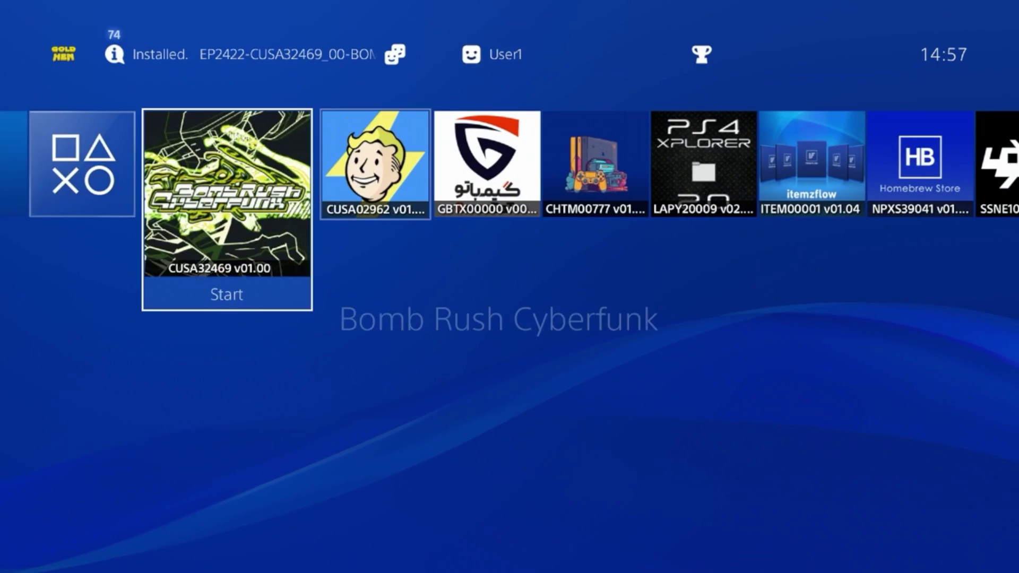